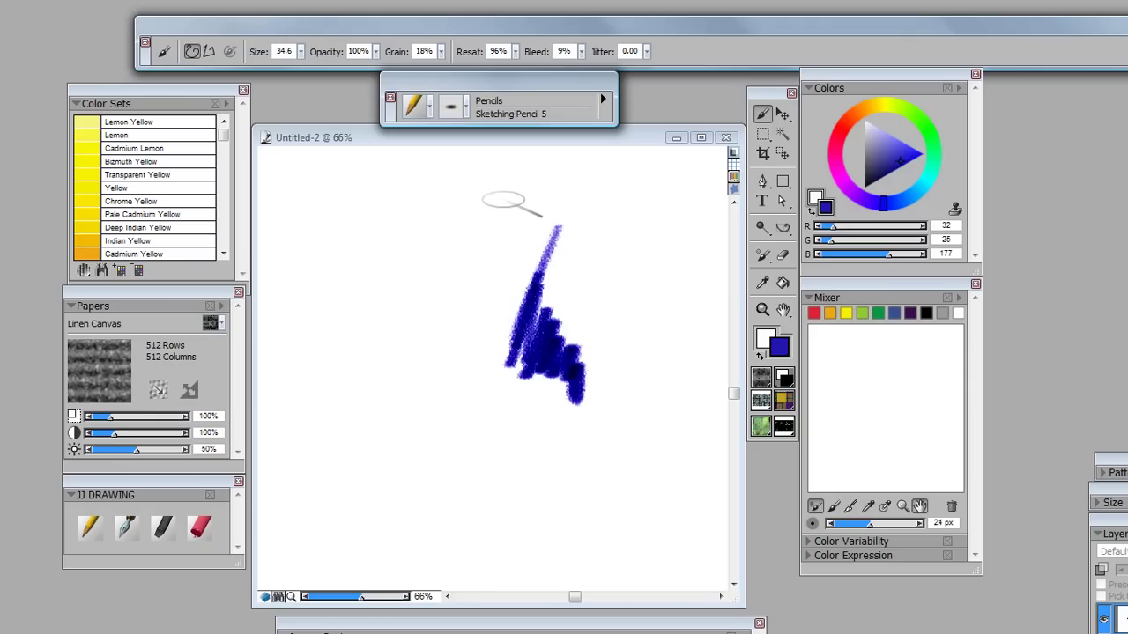
Scribble a dense dark blue Sketching Pencil 5 patch on the canvas's upper left
mouse_move(506, 227)
mouse_down()
mouse_move(405, 291)
mouse_move(388, 264)
mouse_move(388, 304)
mouse_up()
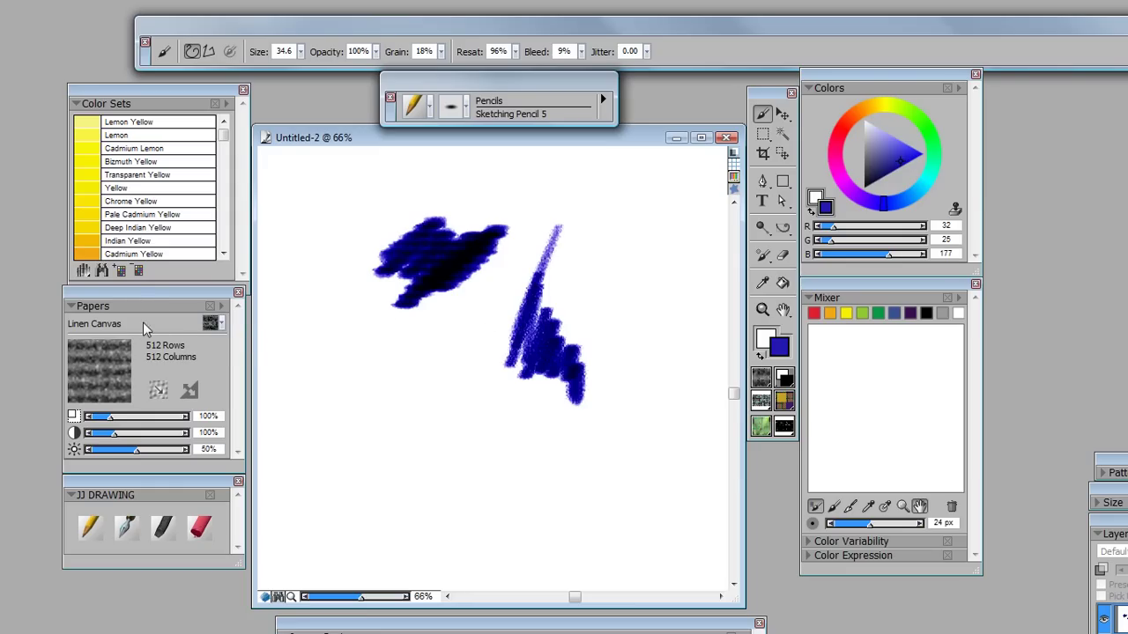
Set the paper texture to French Watercolor Paper, after trying Basic and Sandy Pastel Paper
click(222, 324)
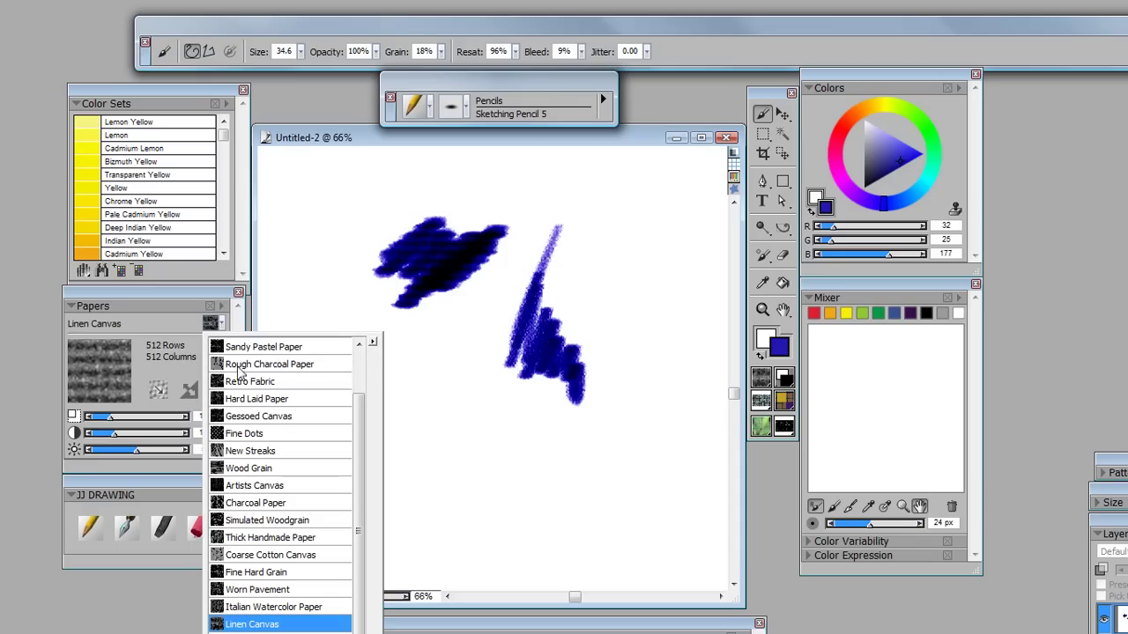
scroll(365, 432, up, 1)
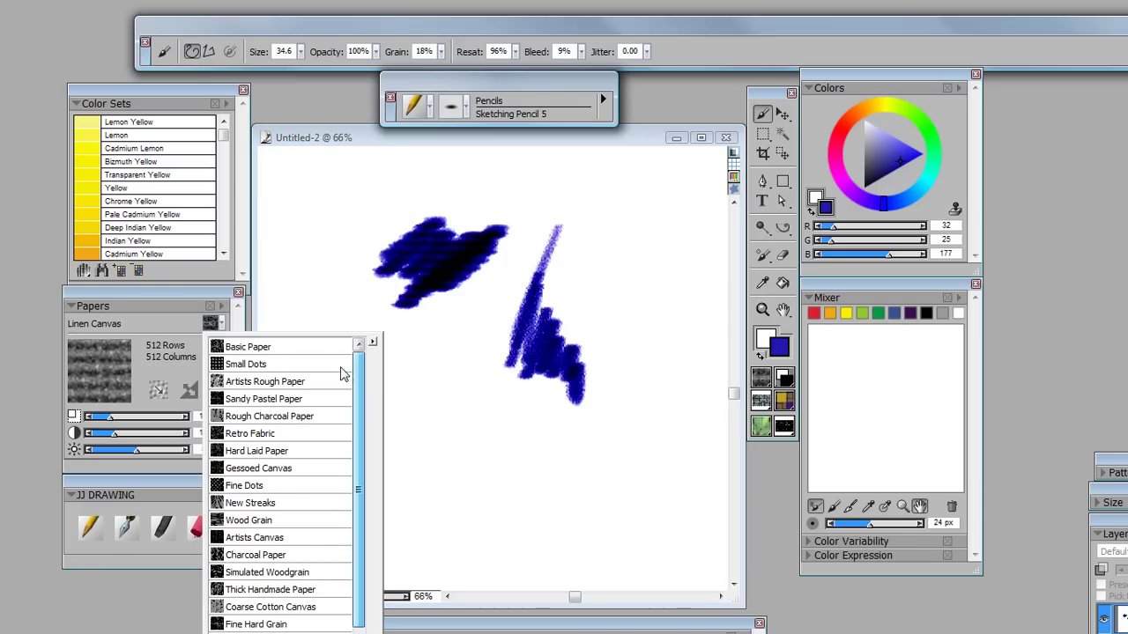
click(310, 348)
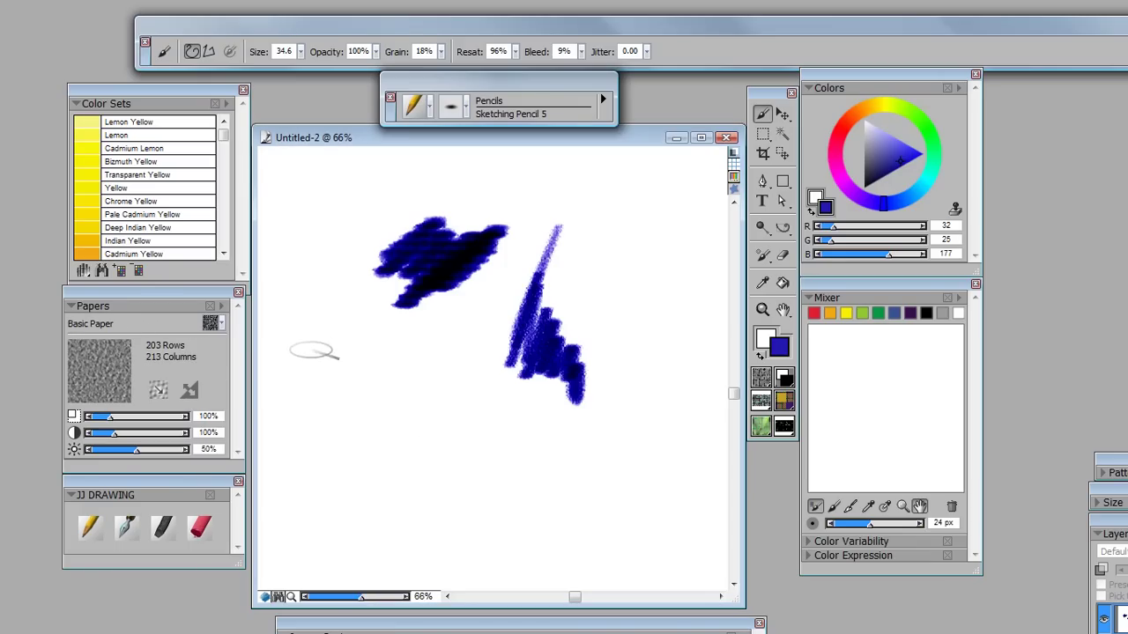
click(222, 322)
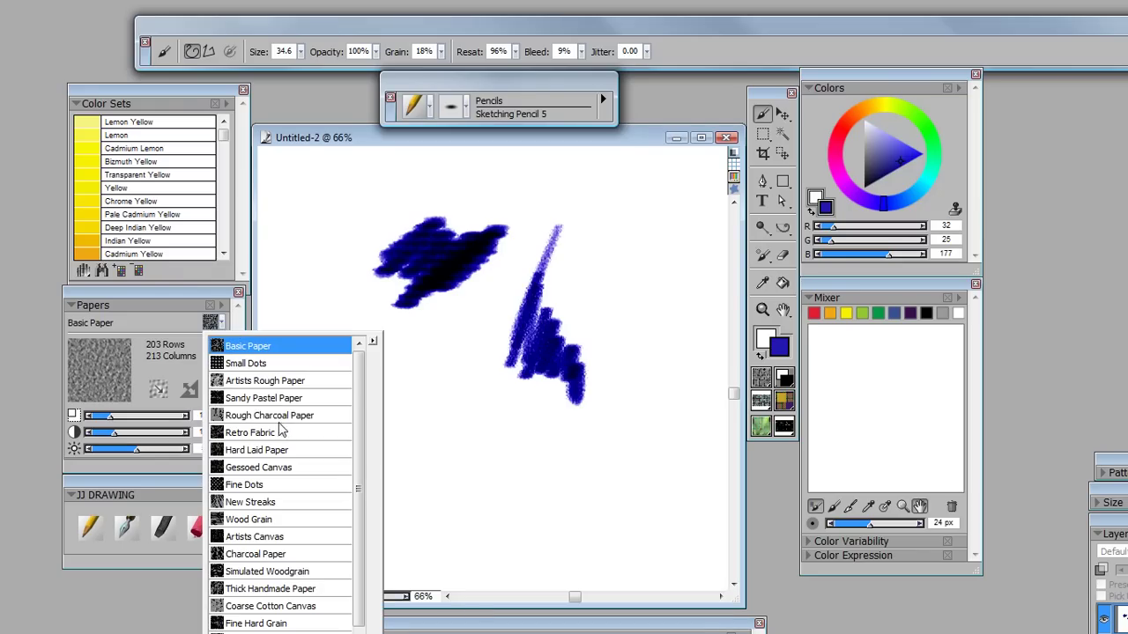
click(264, 398)
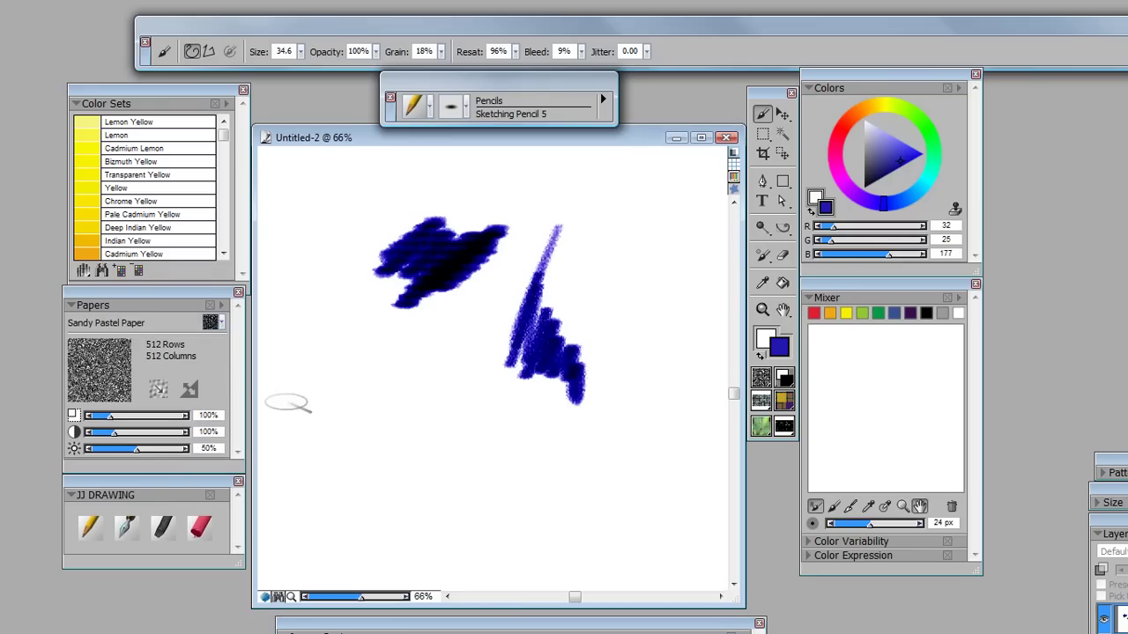
click(222, 324)
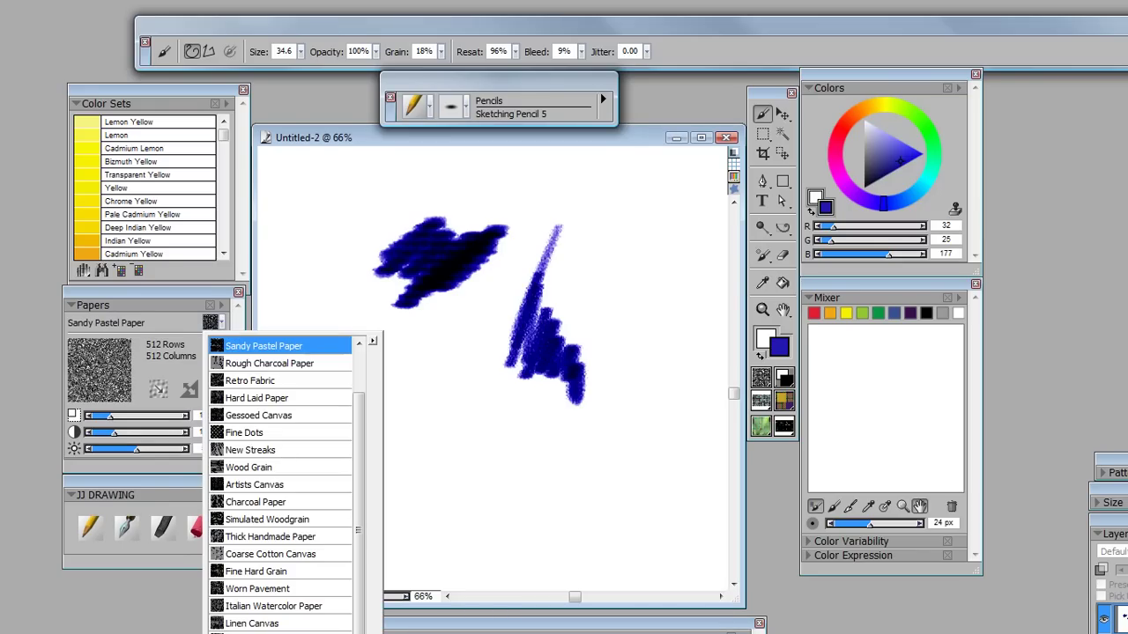
click(265, 627)
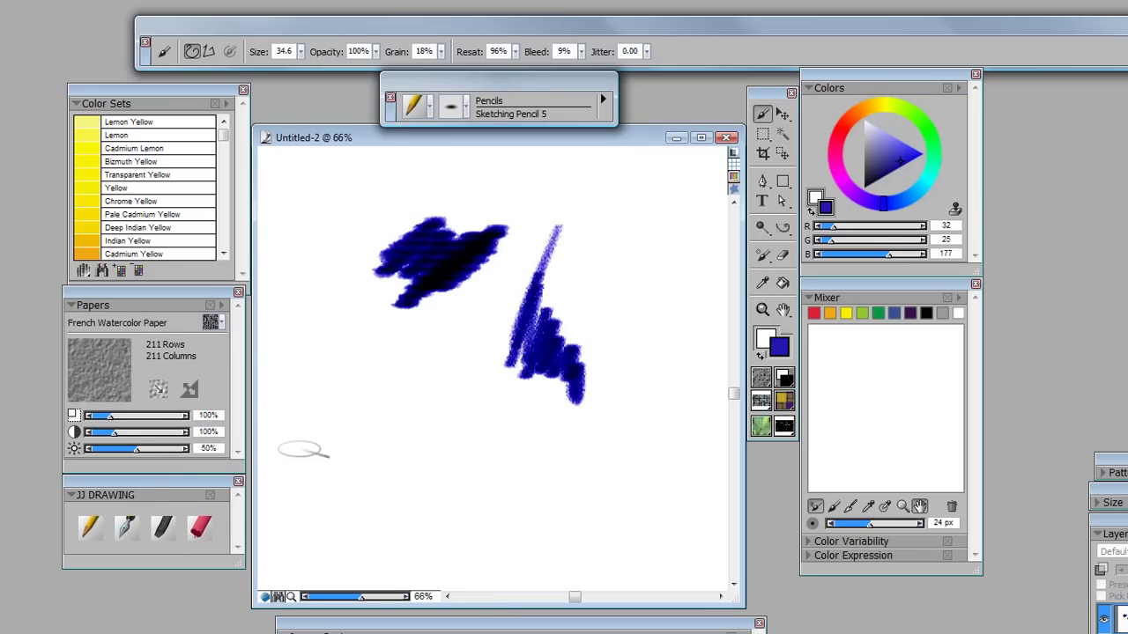
Draw four slanted blue pencil strokes at the lower left of the canvas
drag(360, 357, 347, 502)
drag(388, 387, 381, 508)
drag(407, 424, 394, 504)
mouse_move(445, 446)
mouse_down()
mouse_move(411, 517)
mouse_move(555, 499)
mouse_up()
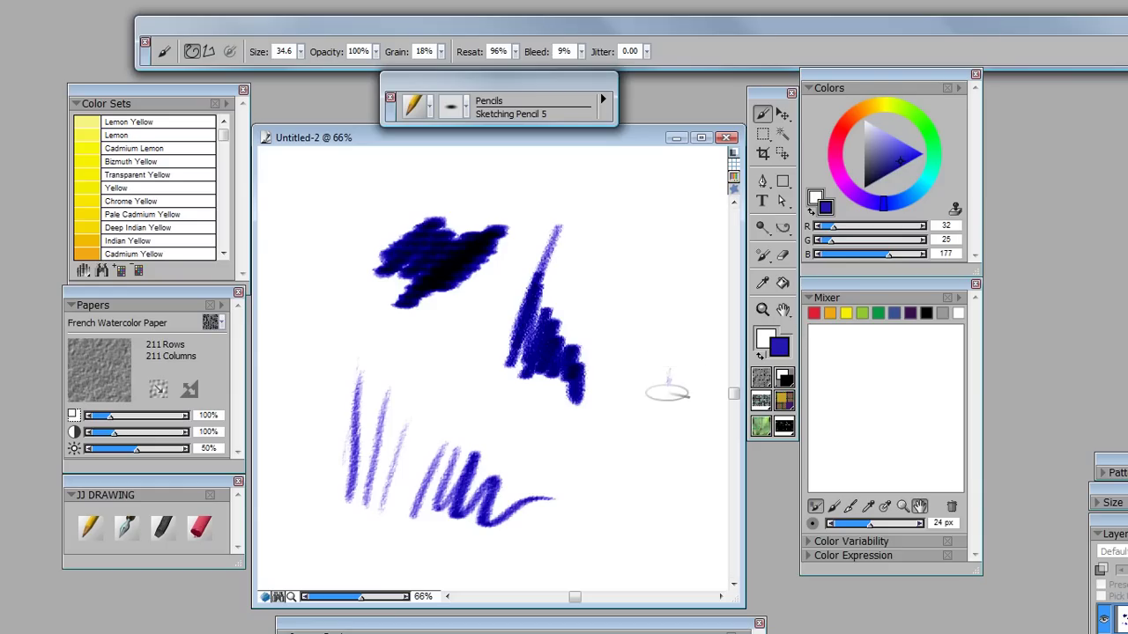
Add a short blue pencil mark on the right side of the canvas
drag(670, 361, 656, 412)
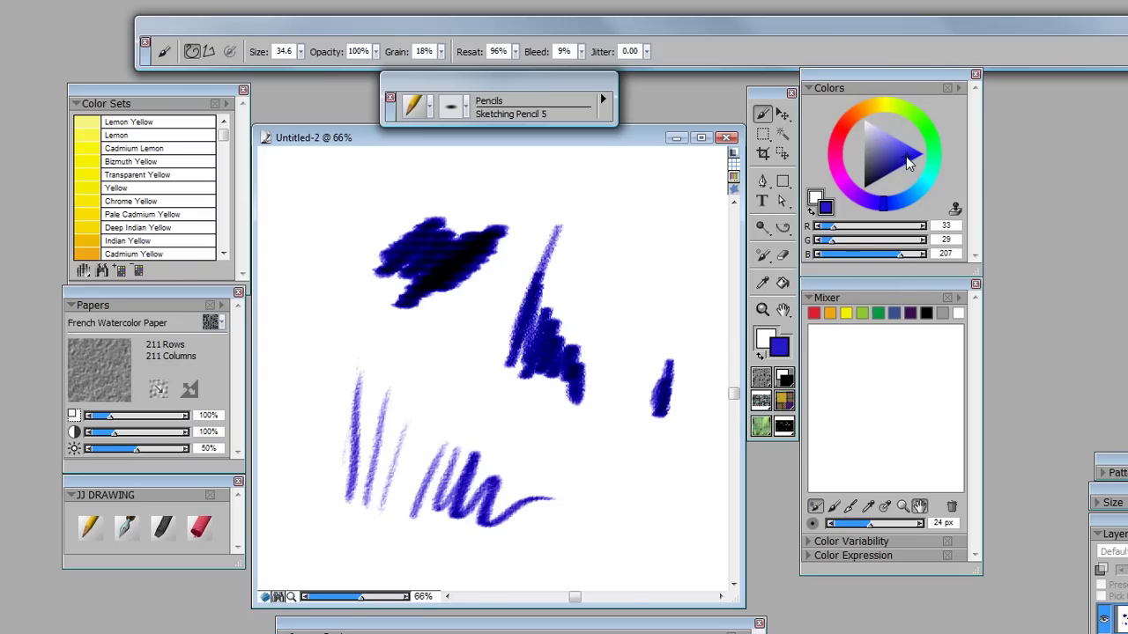
Draw muted green hatching and a bright green (R87 G207 B49) stroke near the top right
click(883, 139)
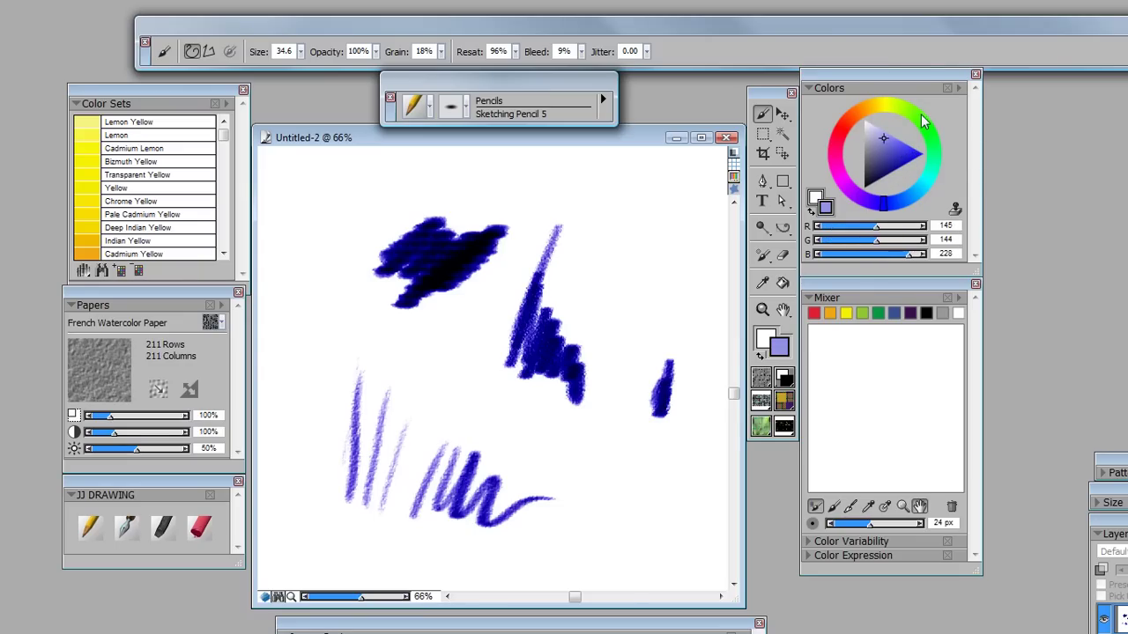
click(921, 115)
click(902, 153)
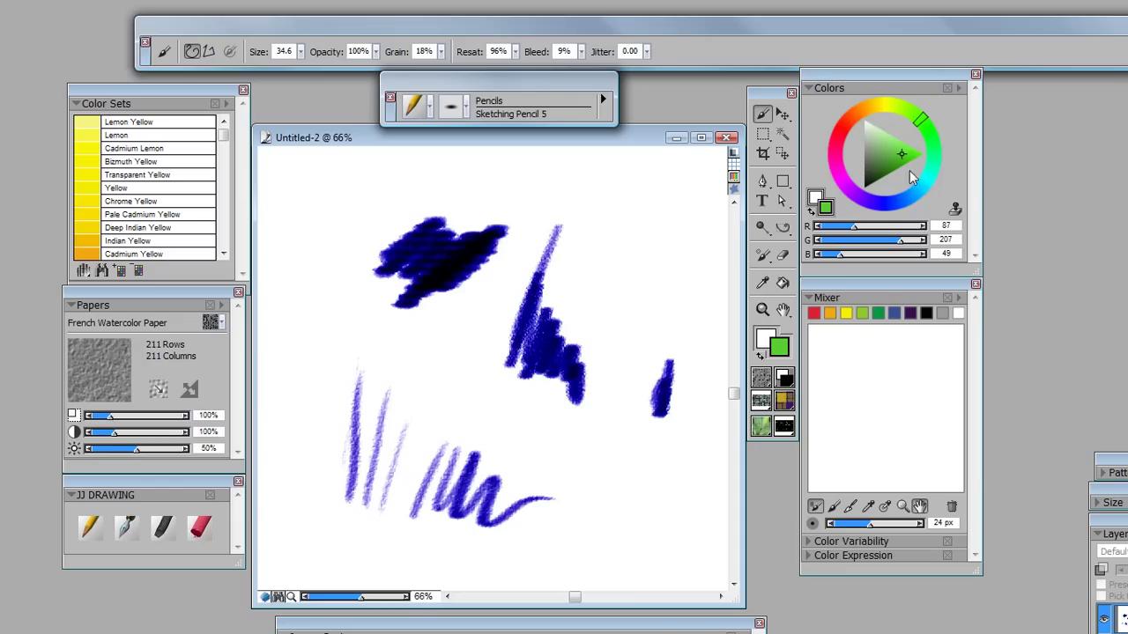
mouse_move(888, 169)
mouse_down()
mouse_move(891, 161)
mouse_move(874, 159)
mouse_up()
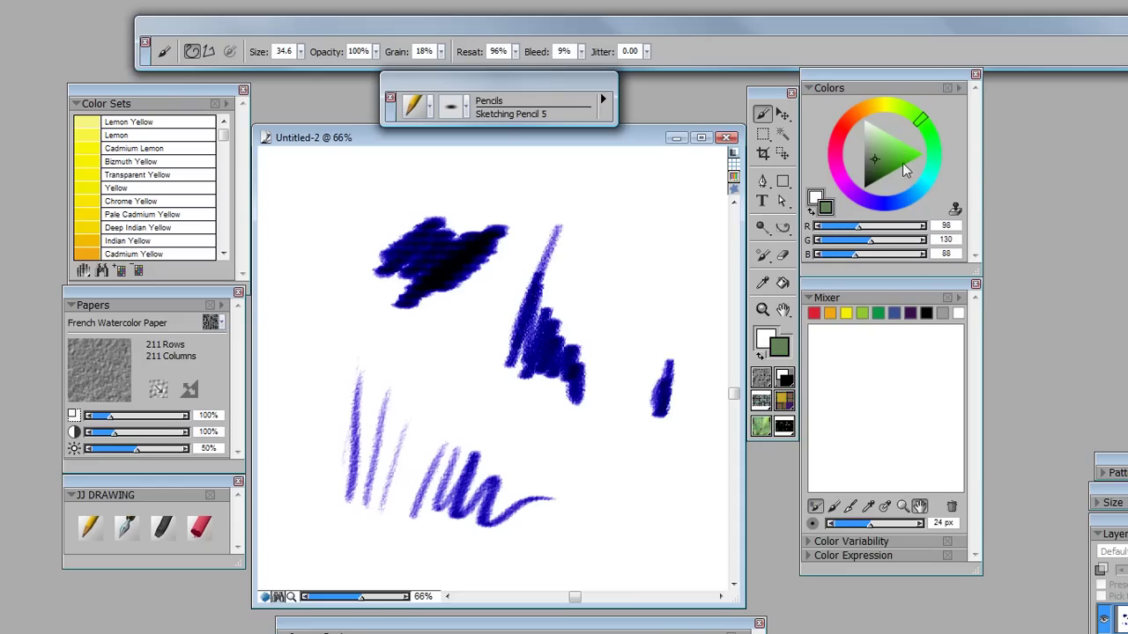
mouse_move(661, 255)
mouse_down()
mouse_move(649, 299)
mouse_move(661, 258)
mouse_up()
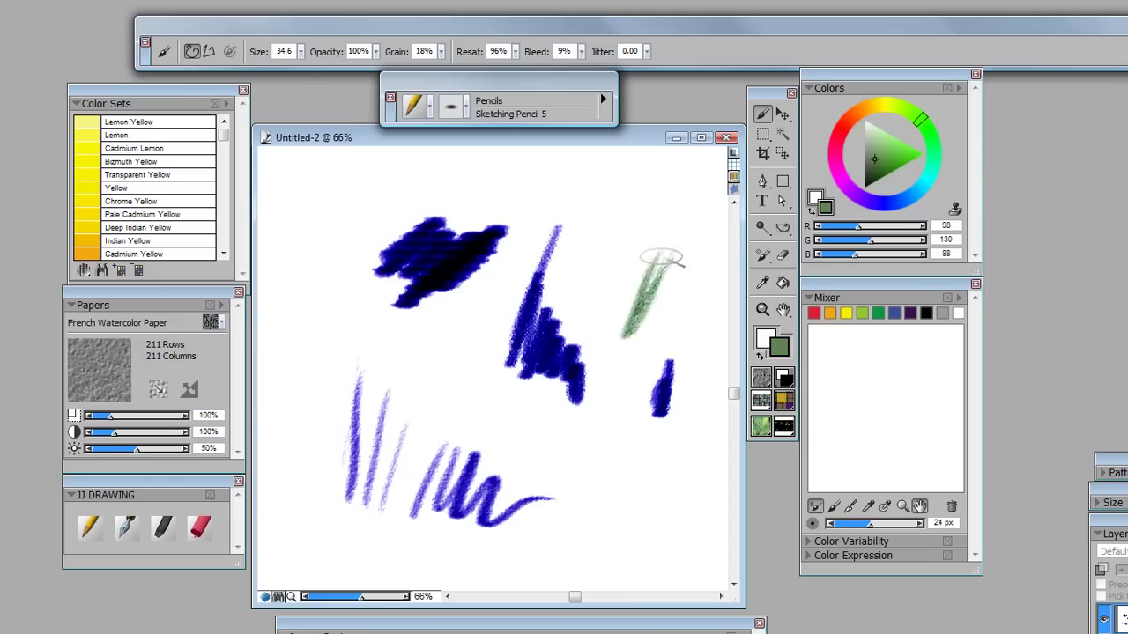
drag(883, 185, 901, 155)
drag(654, 213, 597, 299)
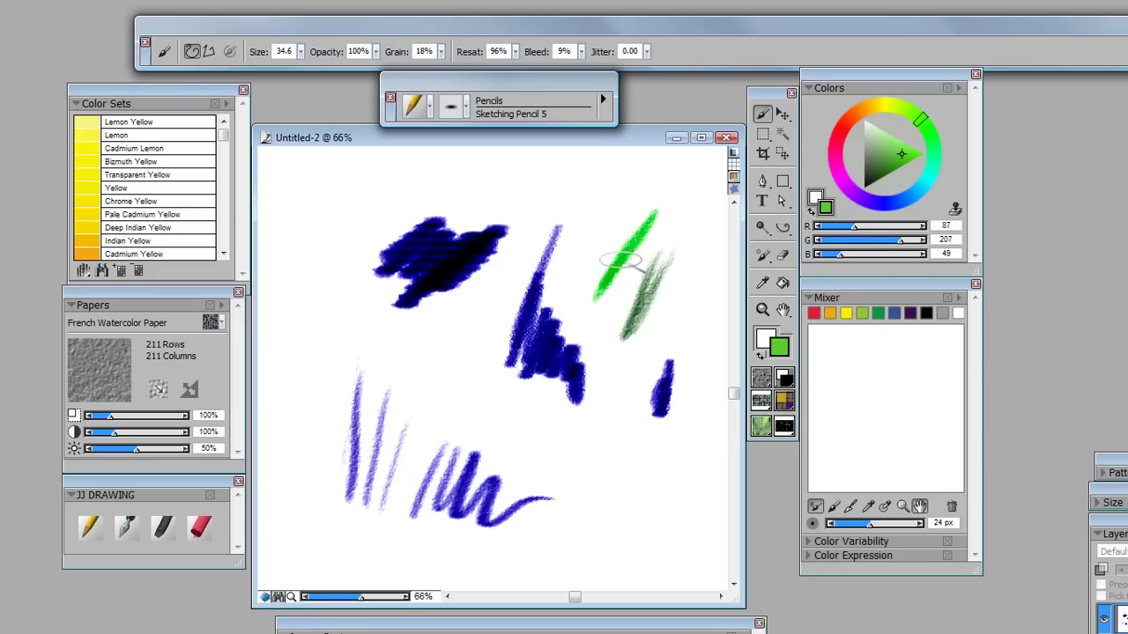
Paint red and yellow in the Mixer and blend them into orange
click(814, 314)
click(833, 506)
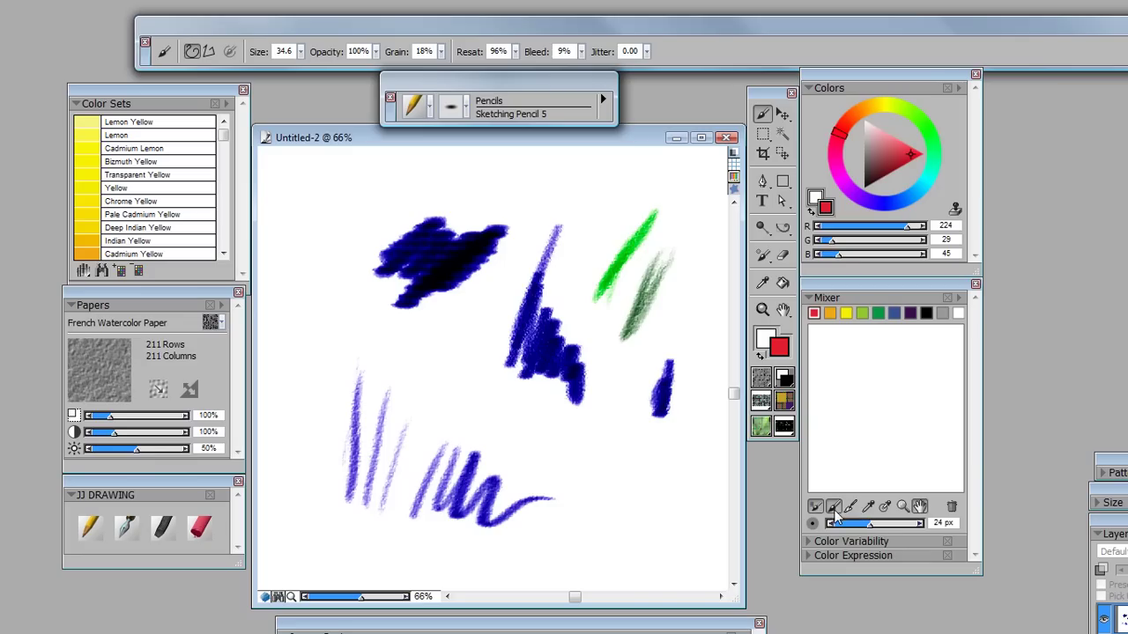
mouse_move(886, 357)
mouse_down()
mouse_move(851, 414)
mouse_move(857, 425)
mouse_up()
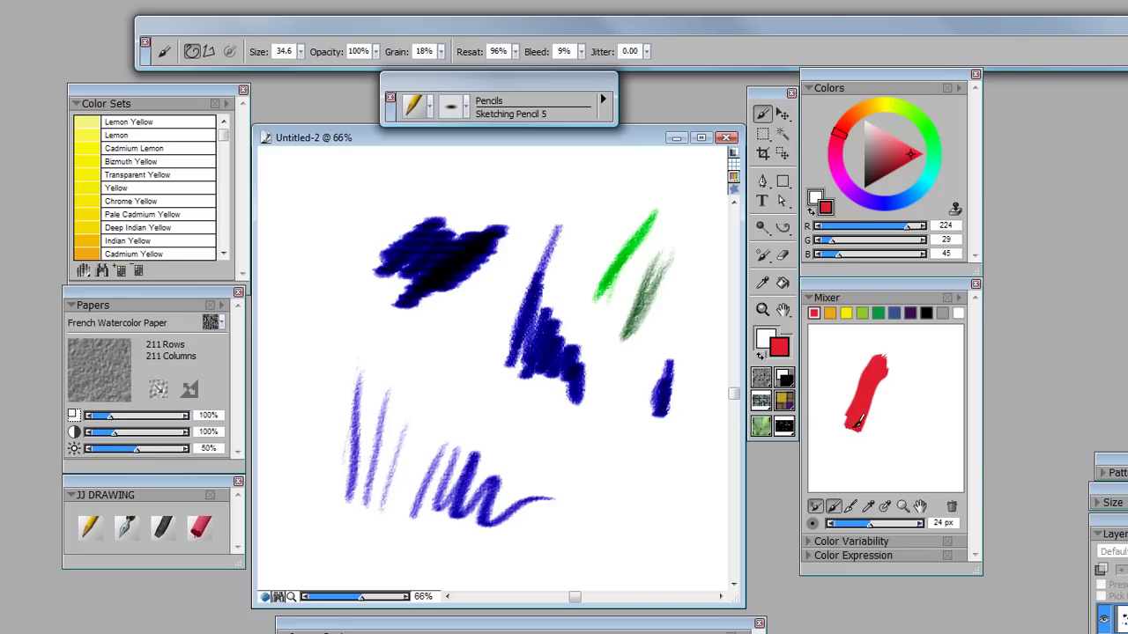
click(845, 315)
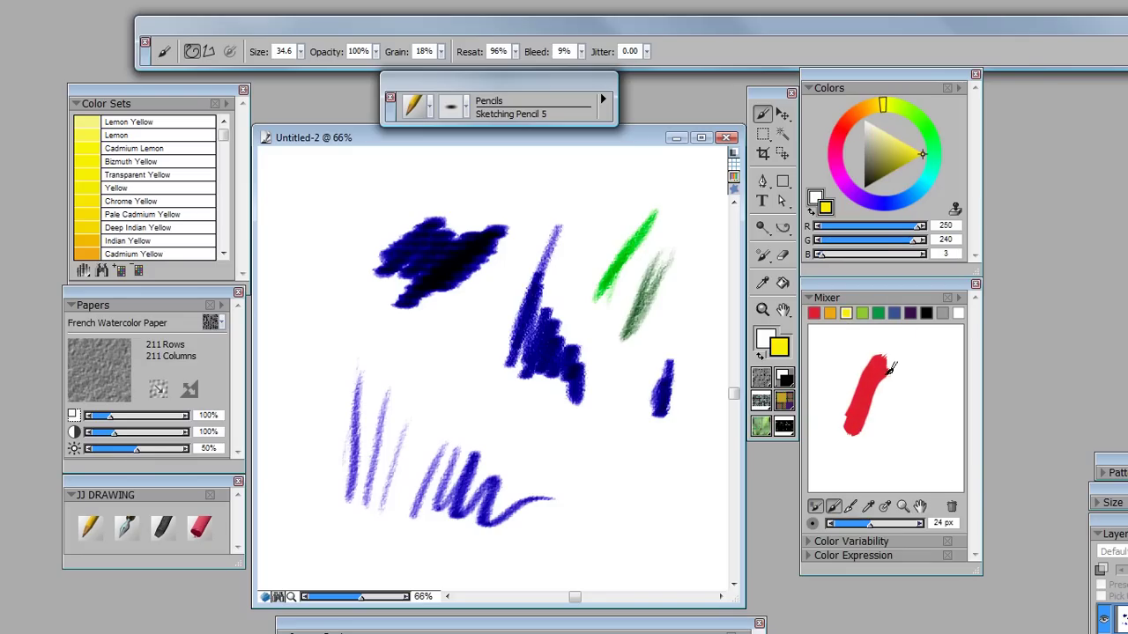
mouse_move(888, 370)
mouse_down()
mouse_move(868, 348)
mouse_move(879, 365)
mouse_up()
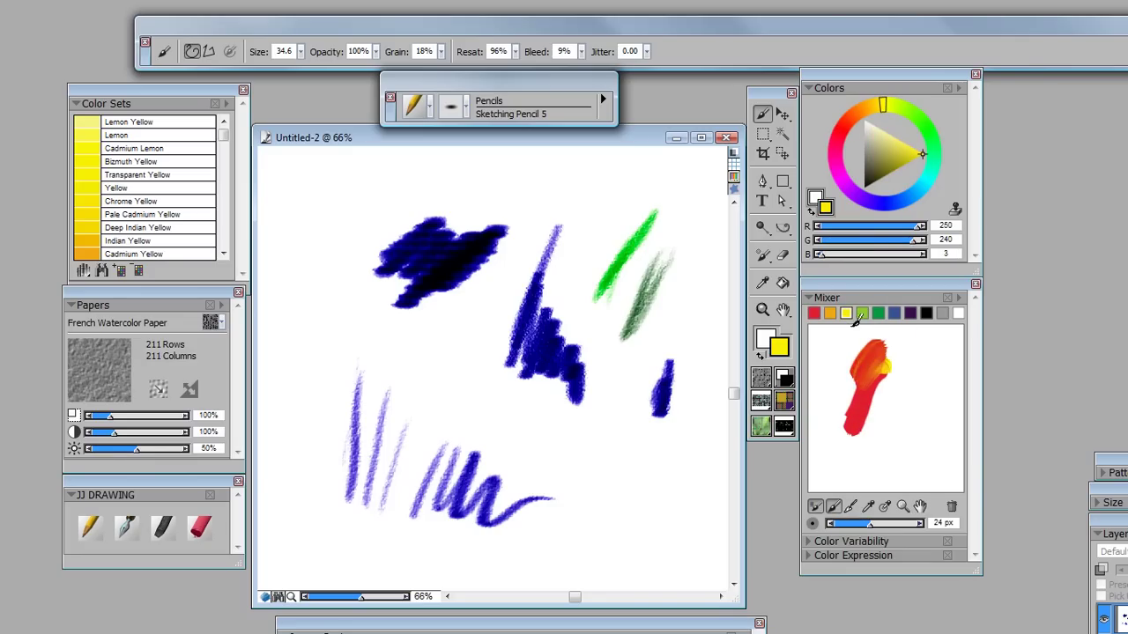
mouse_move(874, 326)
mouse_down()
mouse_move(891, 348)
mouse_move(867, 363)
mouse_move(860, 350)
mouse_move(874, 366)
mouse_up()
click(850, 508)
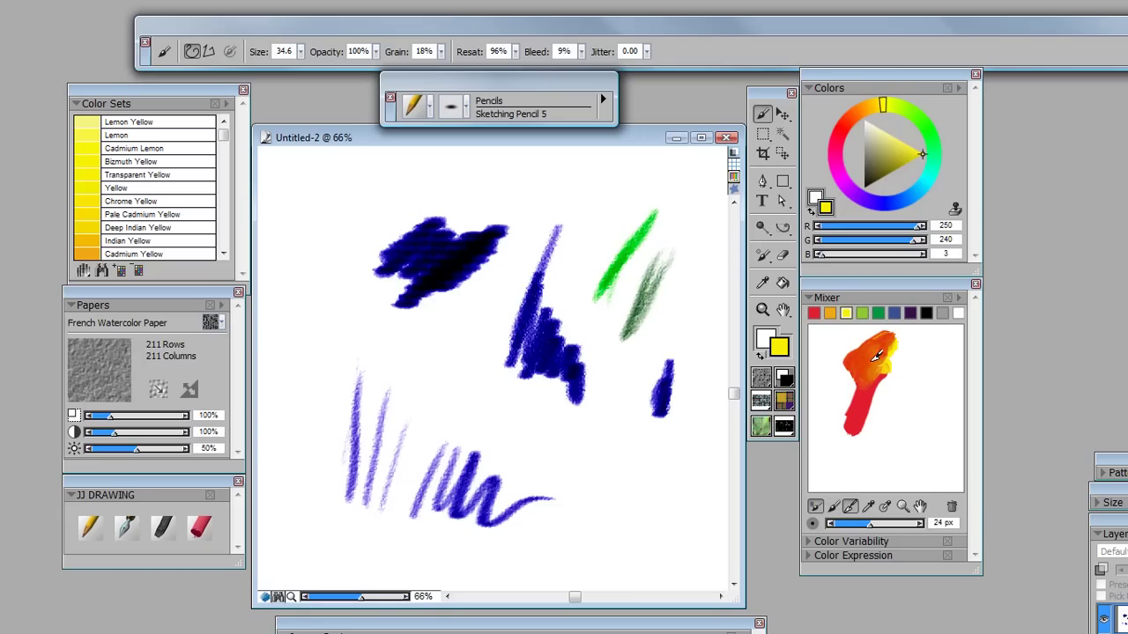
mouse_move(876, 356)
mouse_down()
mouse_move(868, 370)
mouse_move(892, 361)
mouse_up()
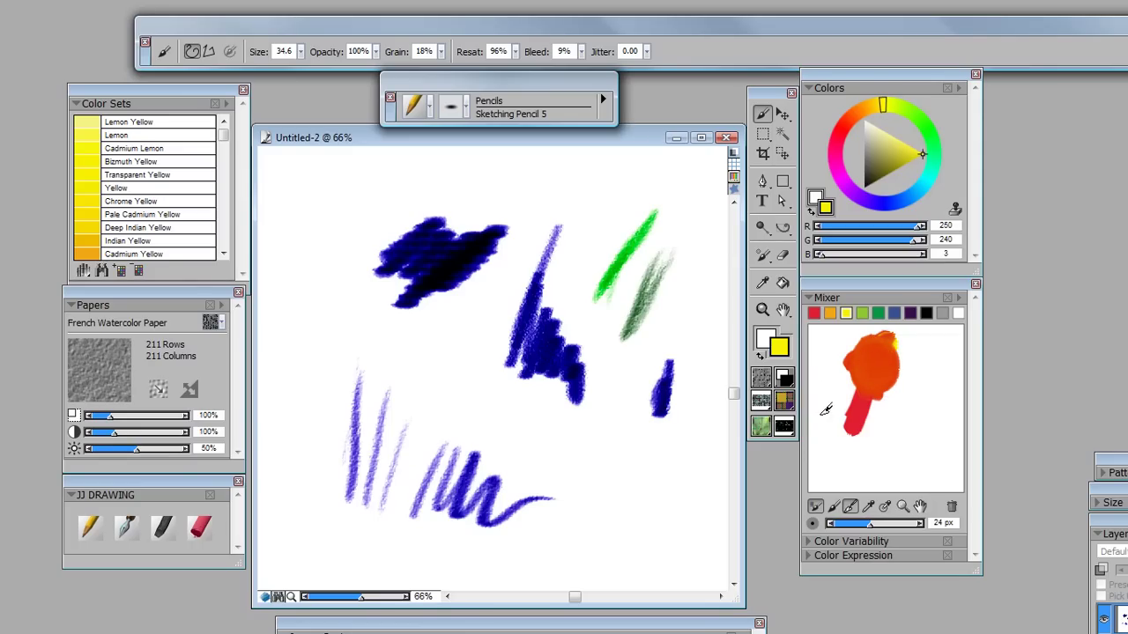
Sample the mixed orange (R225 G61 B4) and draw pencil strokes down the canvas's right side
click(868, 510)
click(872, 357)
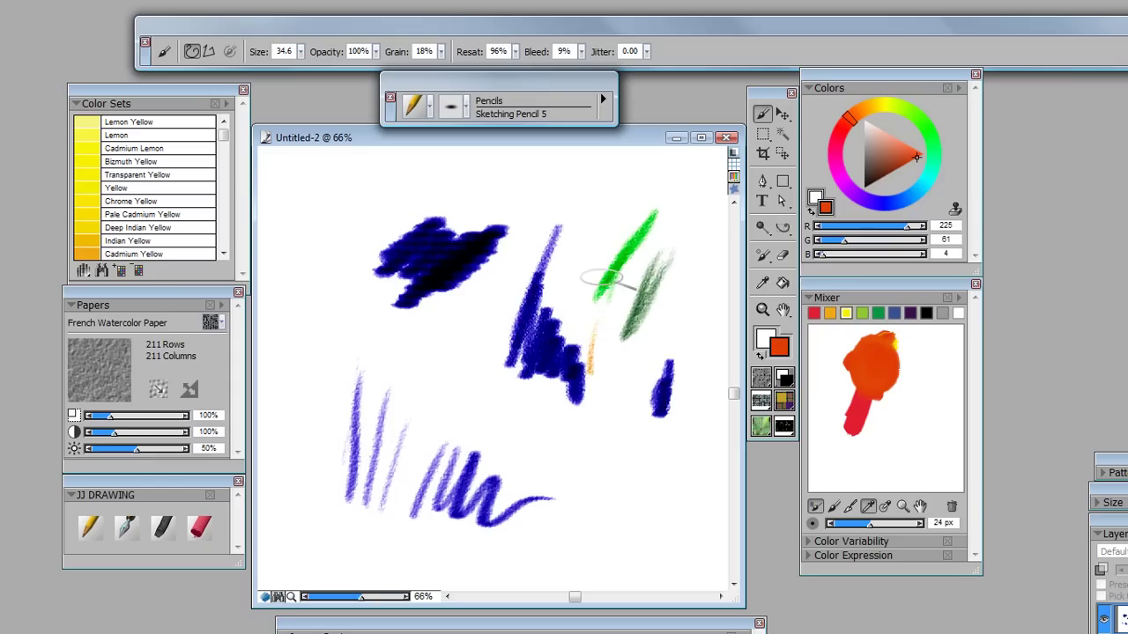
mouse_move(588, 327)
mouse_down()
mouse_move(610, 520)
mouse_move(670, 493)
mouse_move(693, 515)
mouse_up()
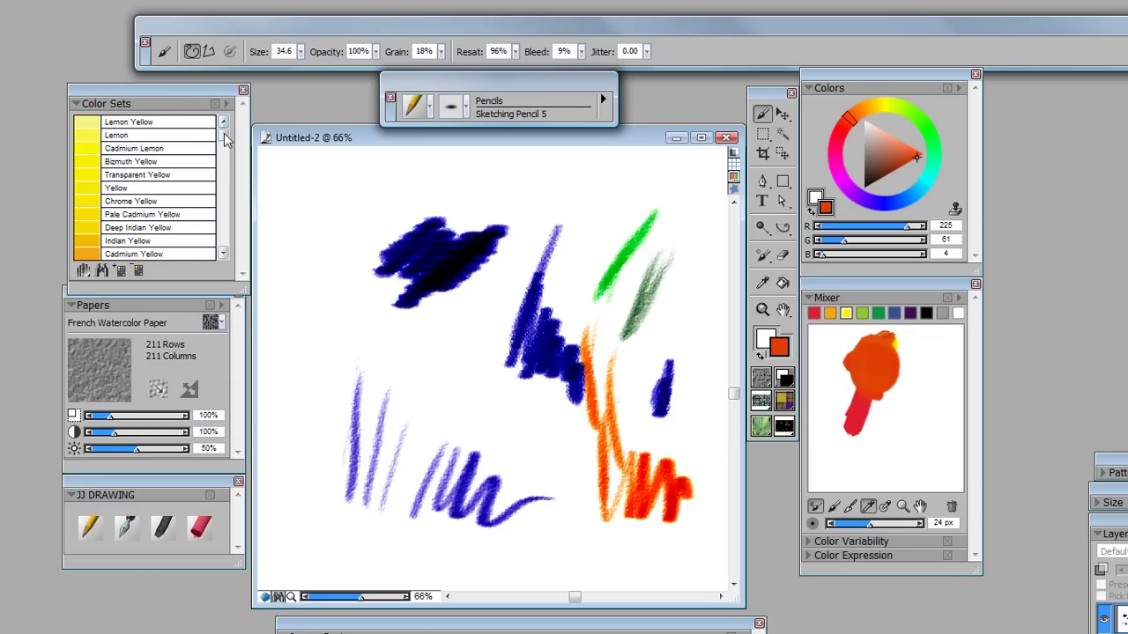
Pick Yellow Ochre from the Color Sets and draw a slanted stroke along the canvas's far left
drag(224, 140, 225, 169)
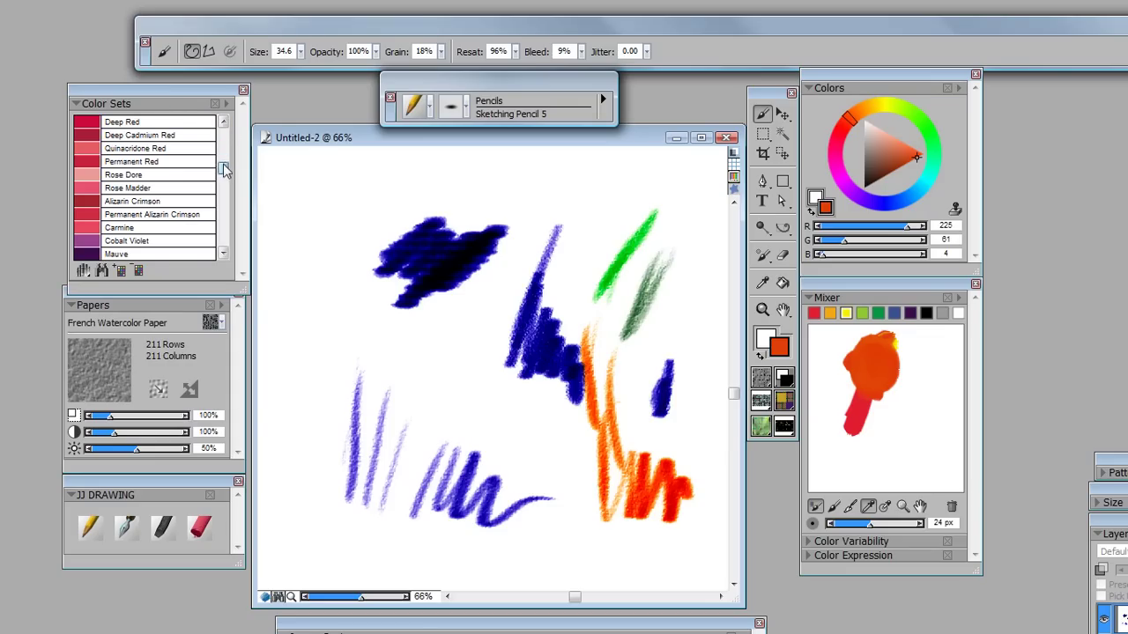
click(224, 197)
drag(227, 182, 224, 240)
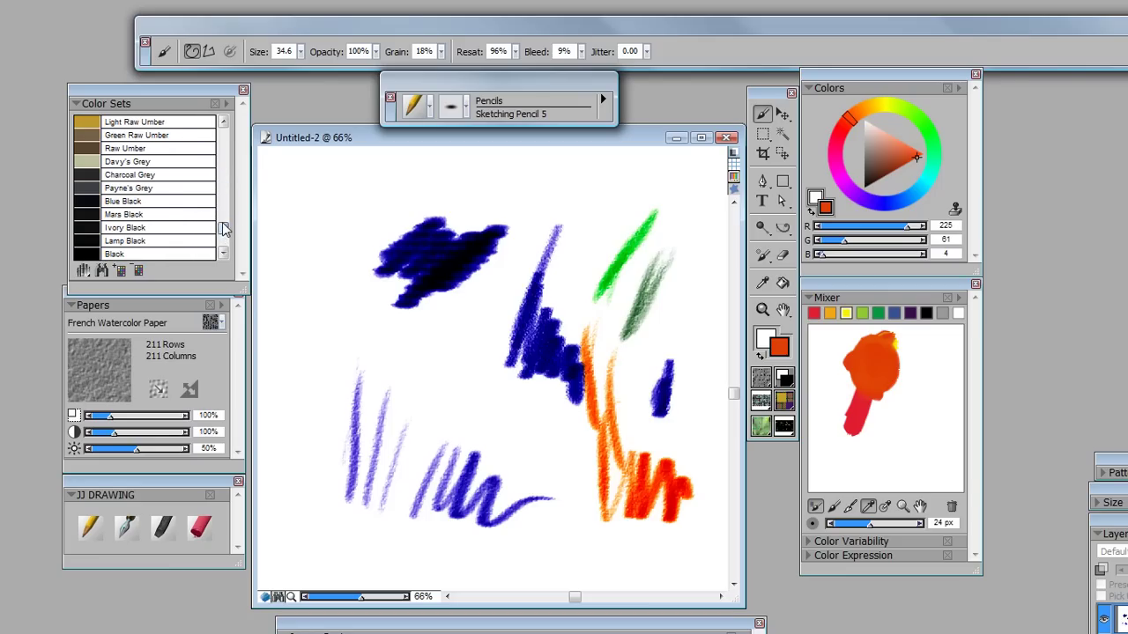
click(220, 206)
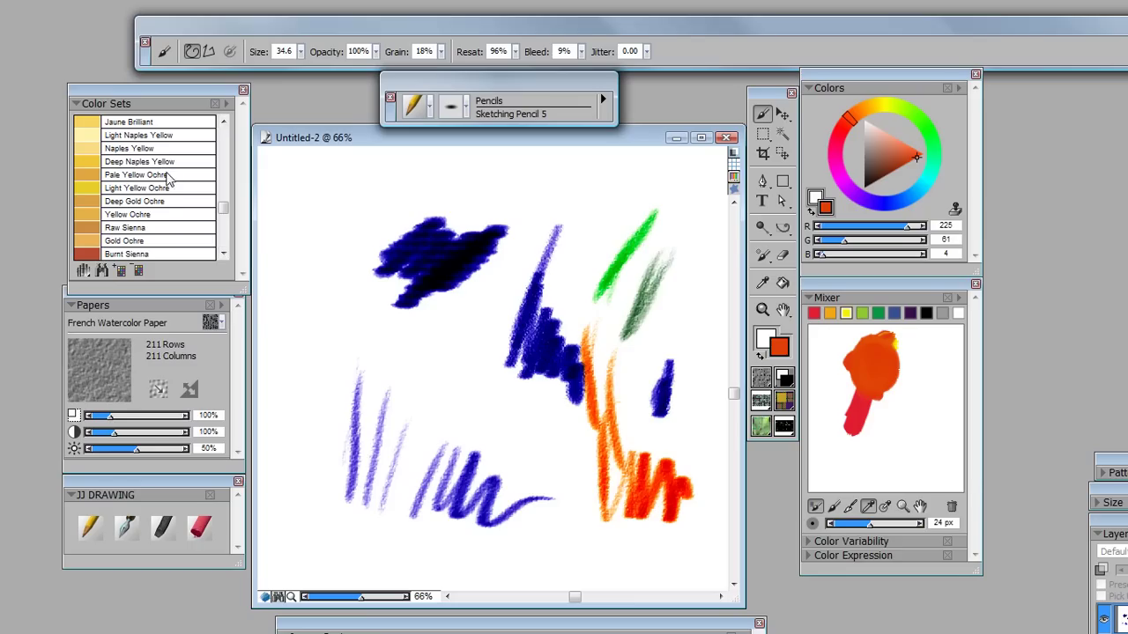
click(163, 214)
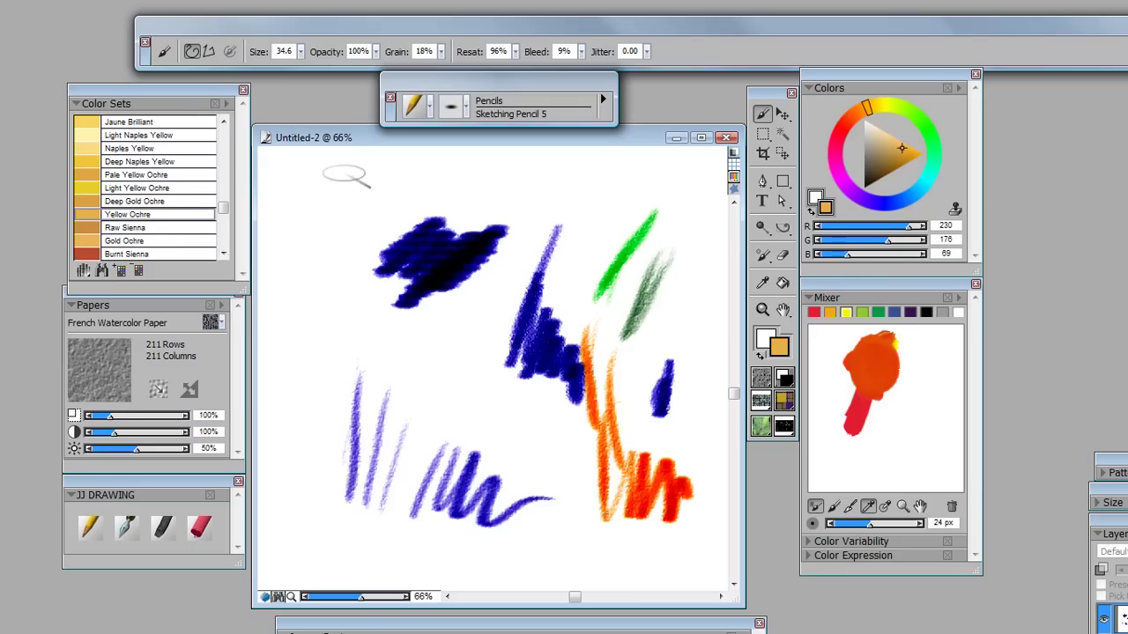
mouse_move(355, 183)
mouse_down()
mouse_move(316, 289)
mouse_move(361, 210)
mouse_move(319, 296)
mouse_move(311, 370)
mouse_up()
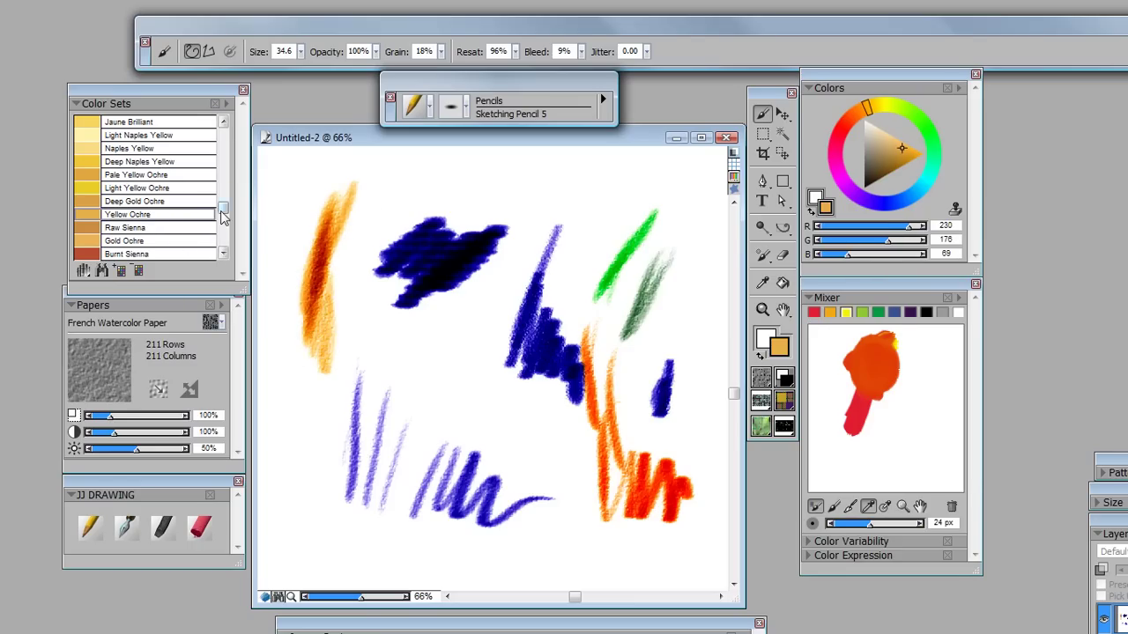
Hatch Quinacridone Red pencil strokes beside the orange stroke
drag(220, 175, 227, 160)
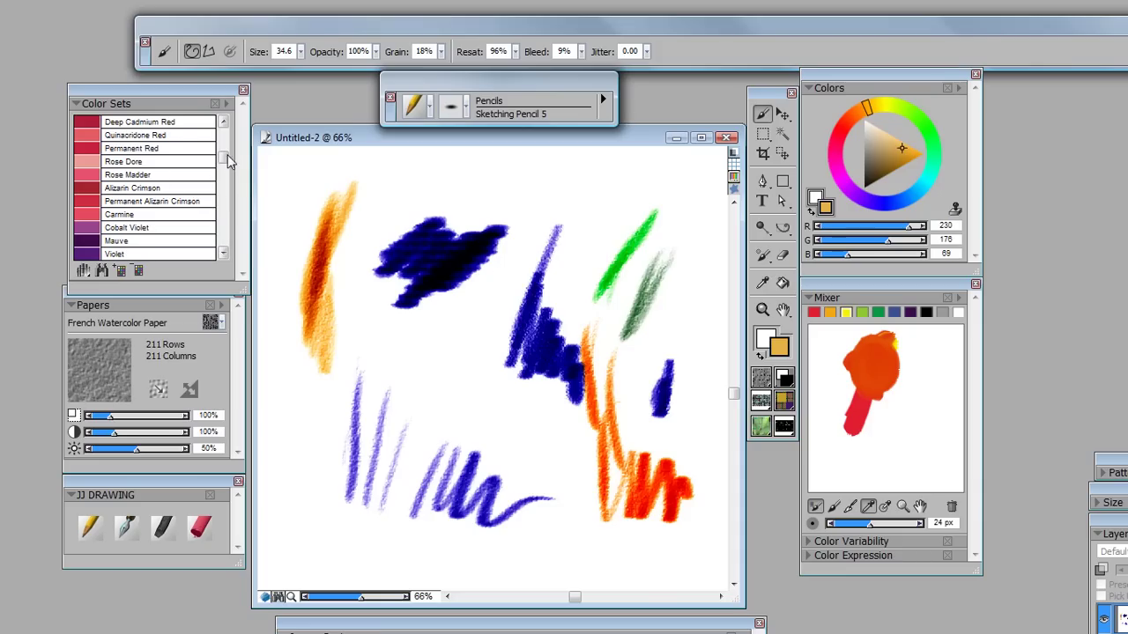
click(184, 134)
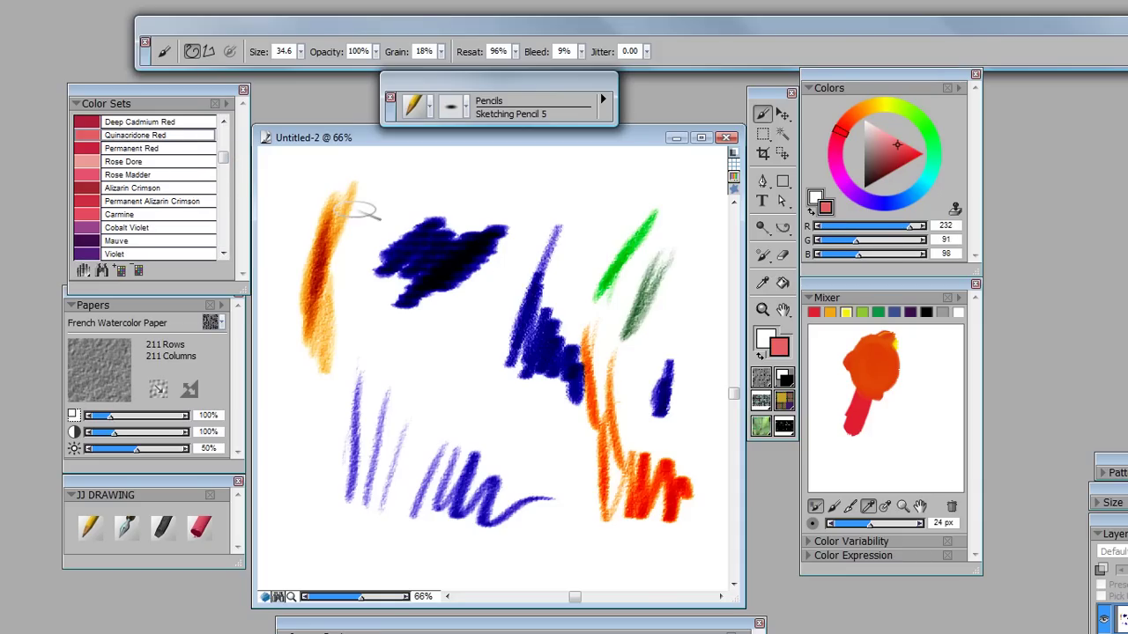
mouse_move(379, 182)
mouse_down()
mouse_move(346, 248)
mouse_move(389, 190)
mouse_move(361, 251)
mouse_move(355, 241)
mouse_move(348, 339)
mouse_up()
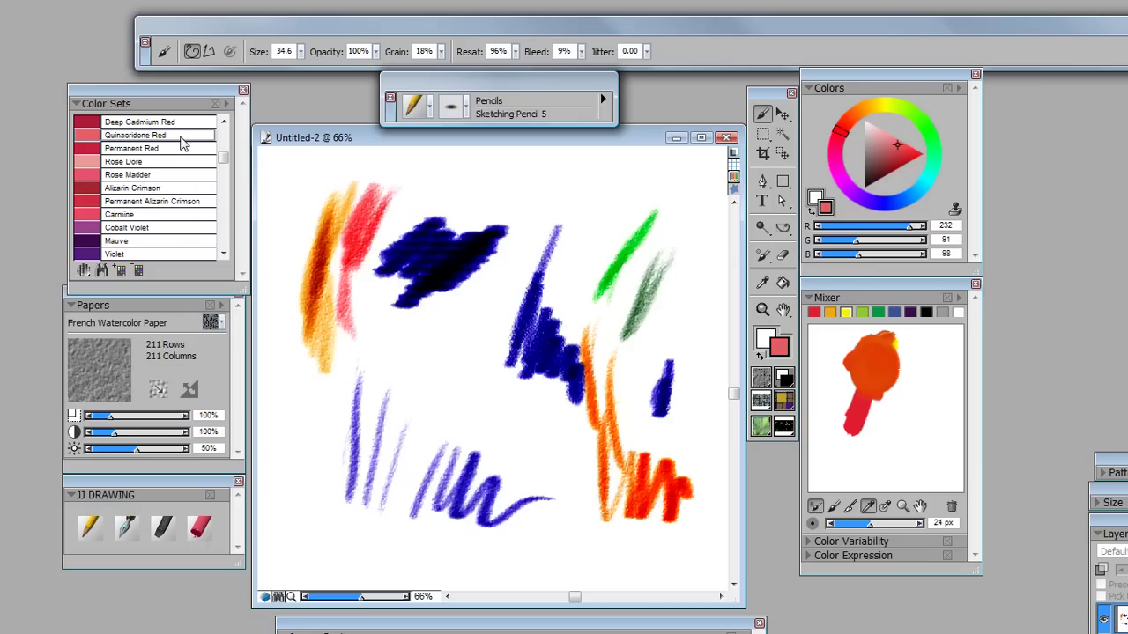
mouse_move(405, 178)
mouse_down()
mouse_move(363, 254)
mouse_move(407, 192)
mouse_up()
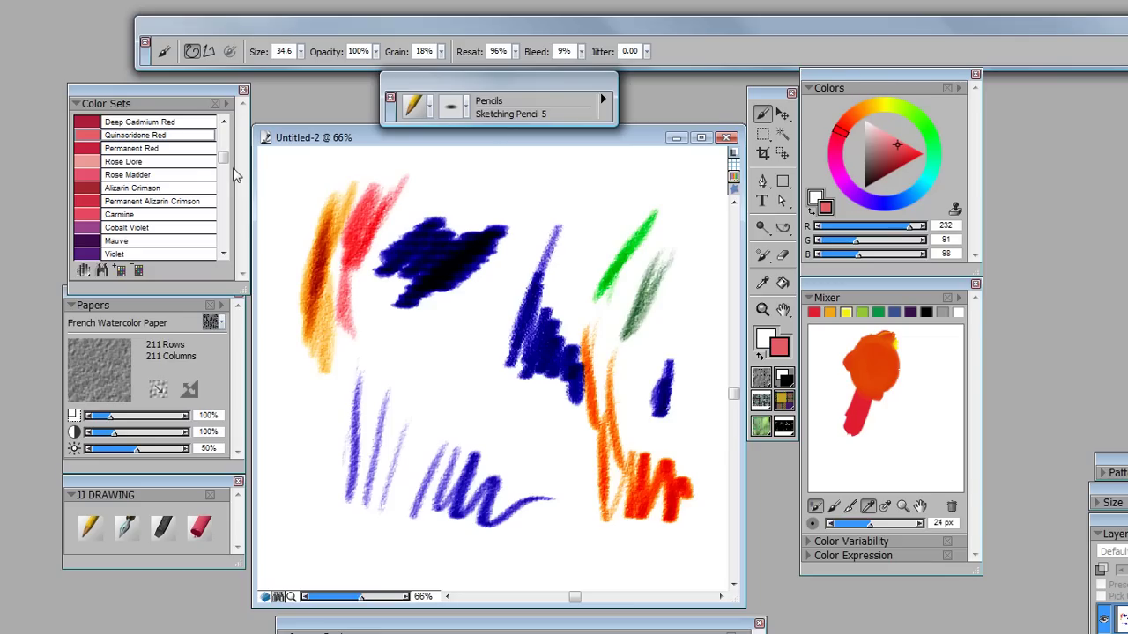
Draw a Cobalt Violet stroke at the canvas top, then brighten the colour to magenta
click(152, 227)
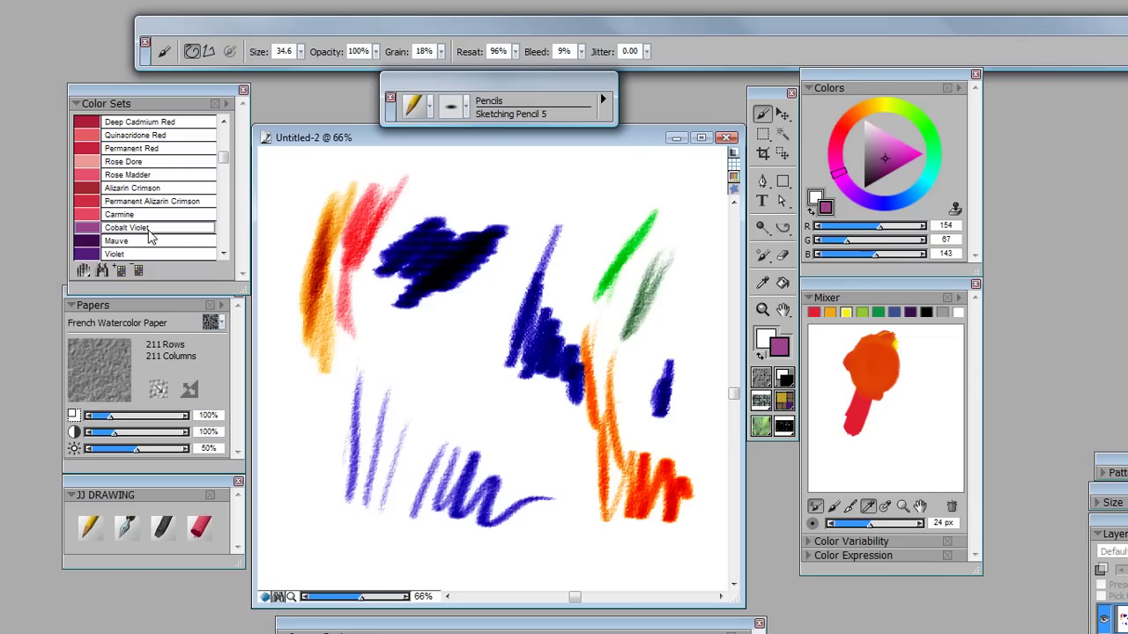
mouse_move(613, 175)
mouse_down()
mouse_move(555, 209)
mouse_move(622, 163)
mouse_move(553, 211)
mouse_up()
click(903, 156)
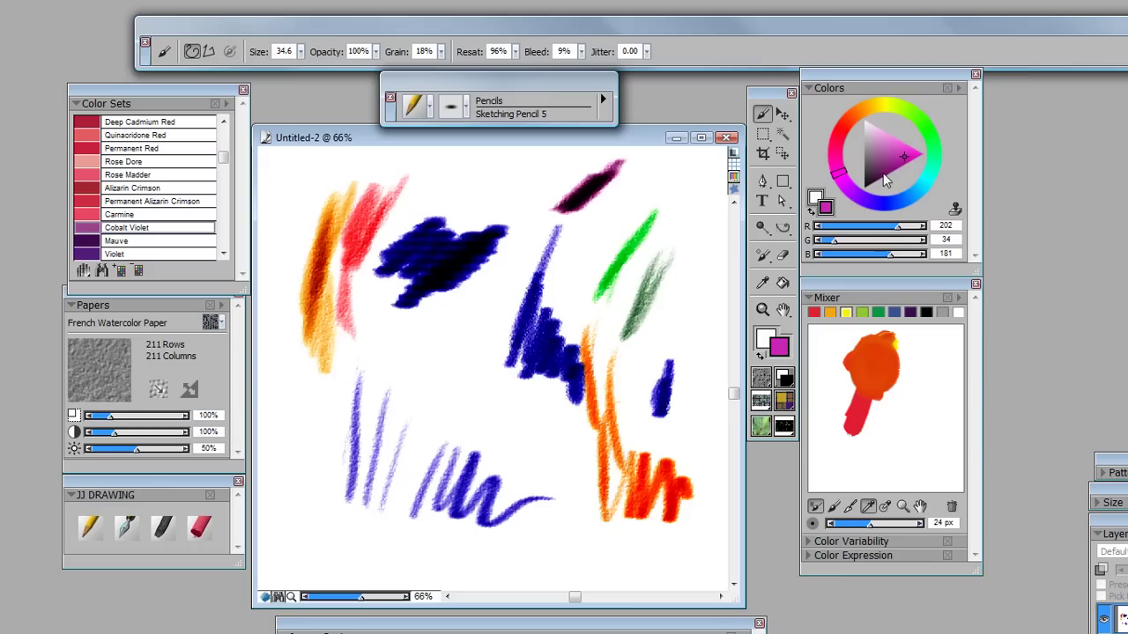
Draw a dark purple stroke below the violet one and a blue scribble over the green strokes
click(888, 172)
mouse_move(654, 189)
mouse_down()
mouse_move(577, 234)
mouse_move(648, 192)
mouse_move(586, 231)
mouse_up()
click(898, 202)
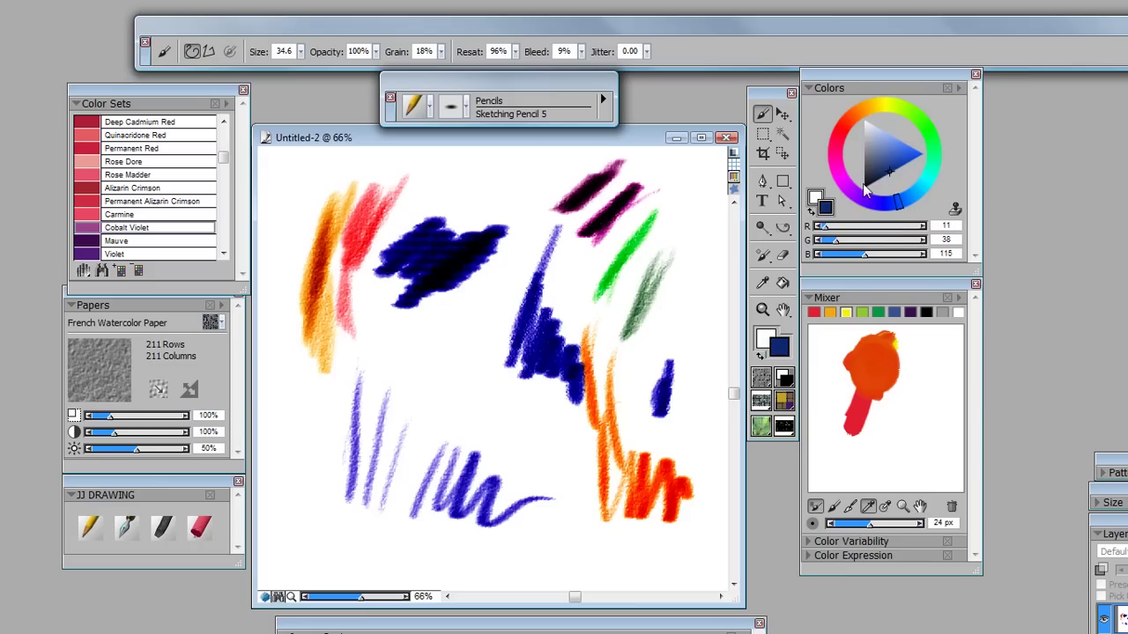
mouse_move(701, 187)
mouse_down()
mouse_move(673, 203)
mouse_move(696, 189)
mouse_up()
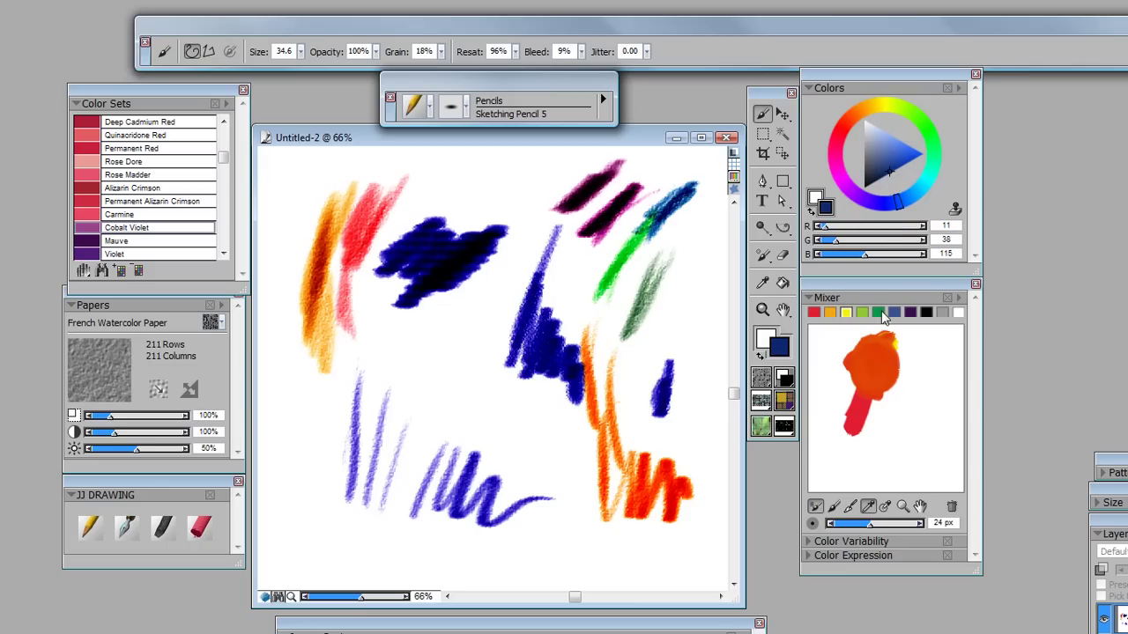
Sample white from the Mixer and draw a faint white stroke across the blue squiggle
click(815, 314)
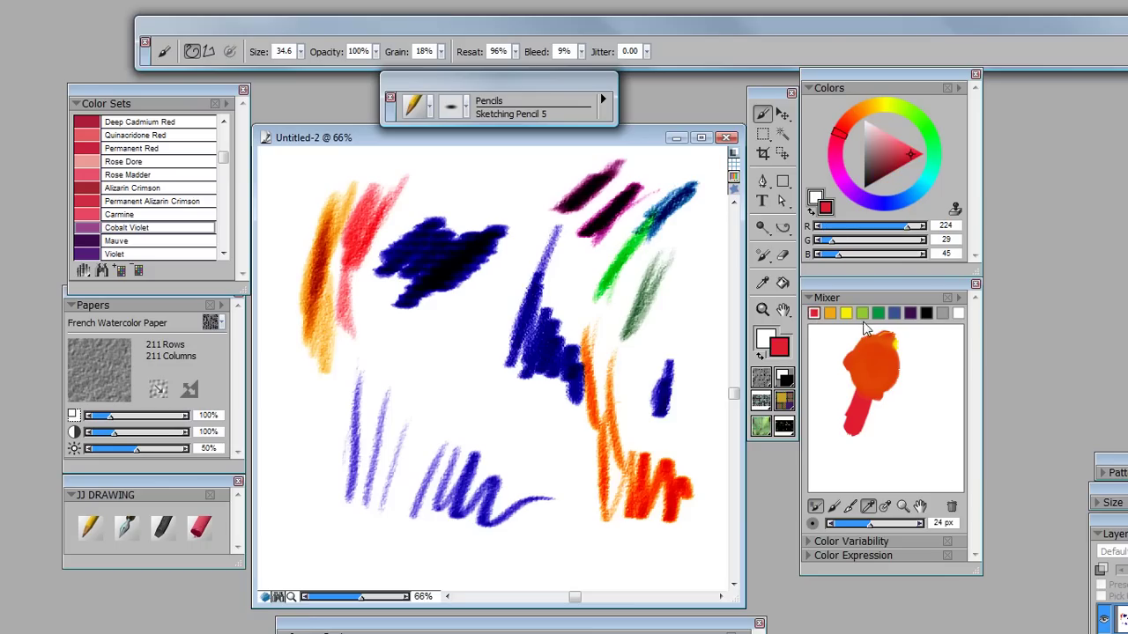
click(910, 314)
click(931, 353)
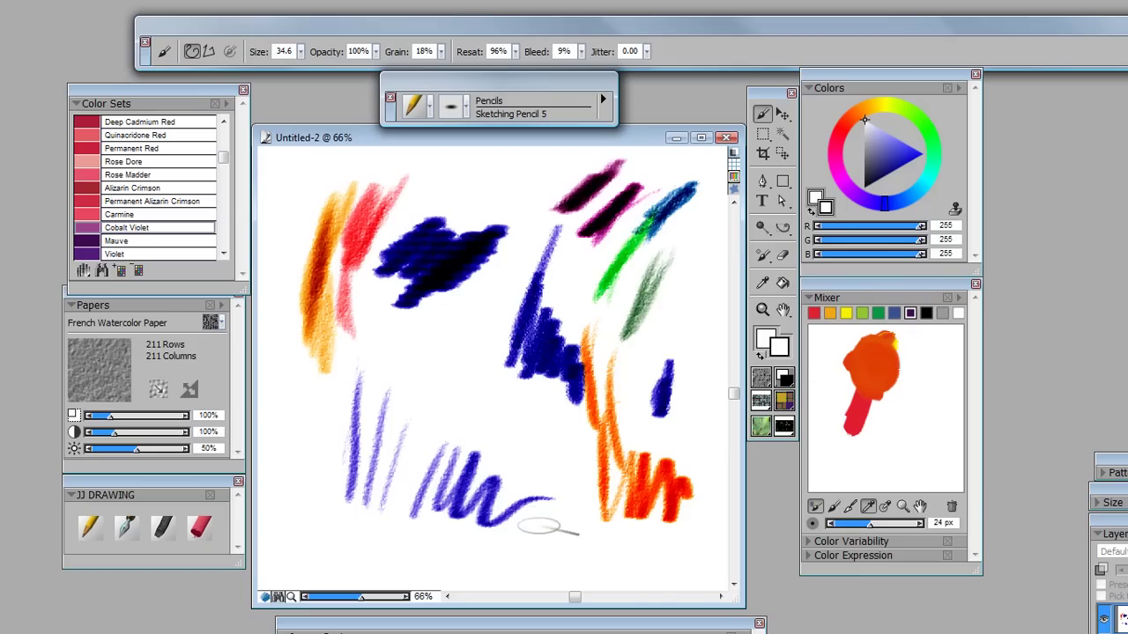
drag(553, 509, 504, 498)
mouse_move(155, 485)
mouse_down()
mouse_move(229, 480)
mouse_move(350, 381)
mouse_move(431, 283)
mouse_move(473, 211)
mouse_move(467, 185)
mouse_up()
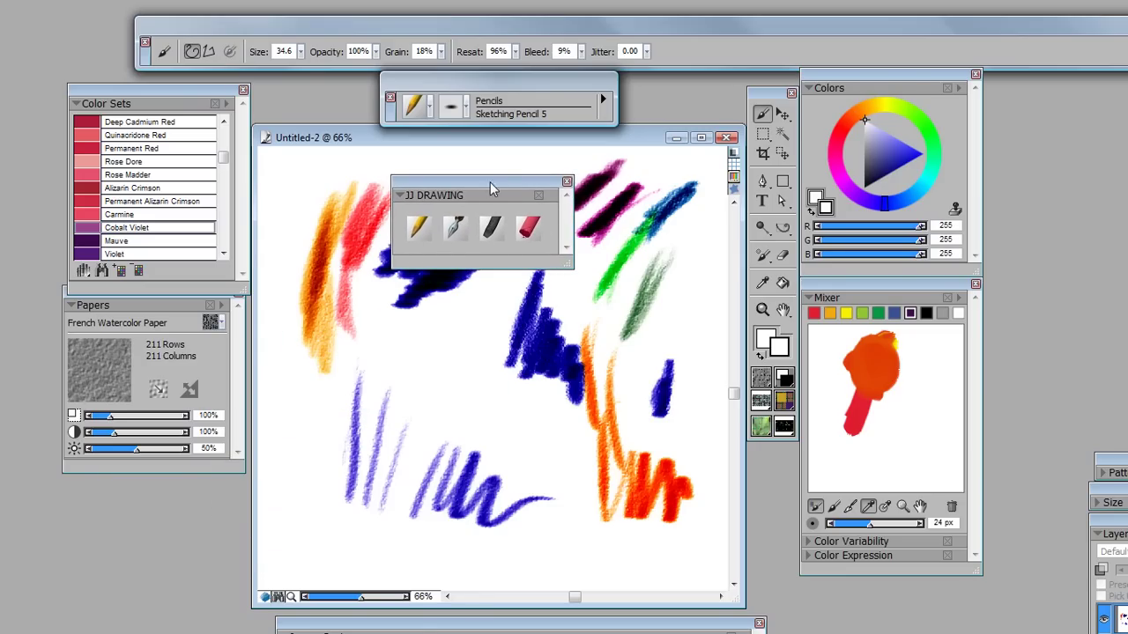
mouse_move(501, 187)
mouse_down()
mouse_move(445, 249)
mouse_move(377, 397)
mouse_move(272, 471)
mouse_move(148, 498)
mouse_move(172, 490)
mouse_up()
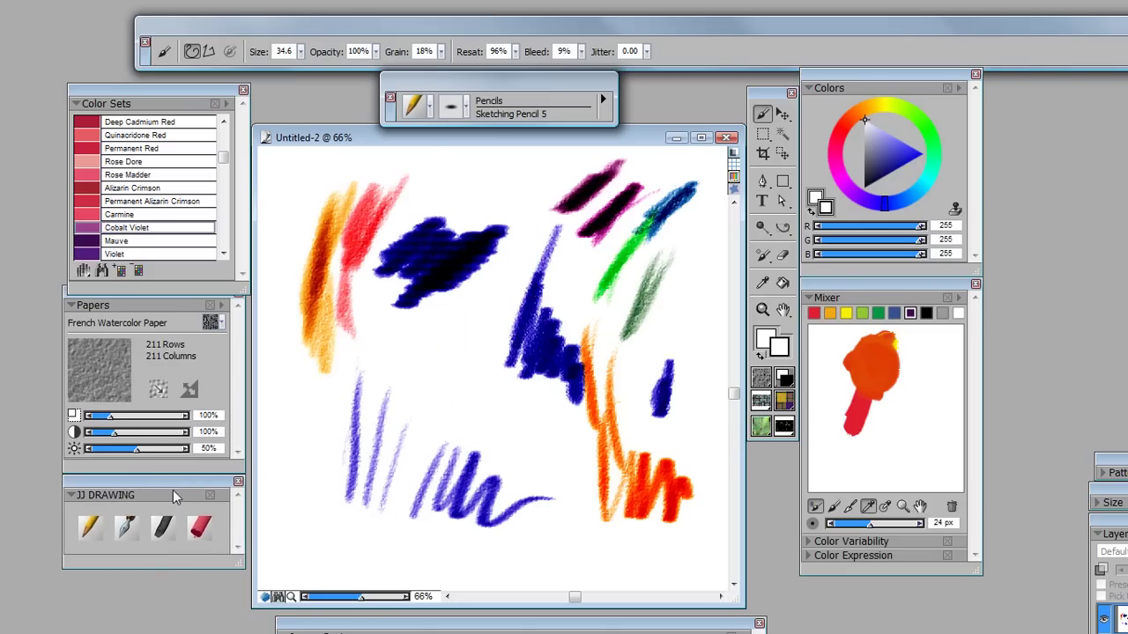
click(432, 110)
Select the Charcoal category's Soft Charcoal Pencil 7 brush (Size 7.0, Opacity 50%, Grain 11%)
scroll(587, 230, up, 2)
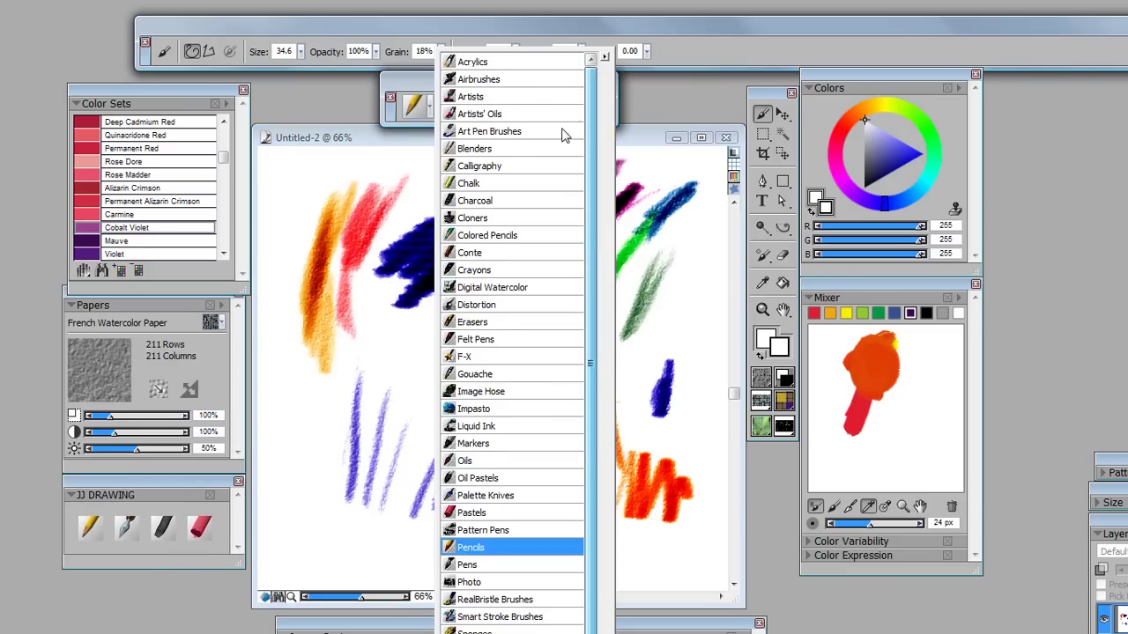
click(508, 64)
click(433, 116)
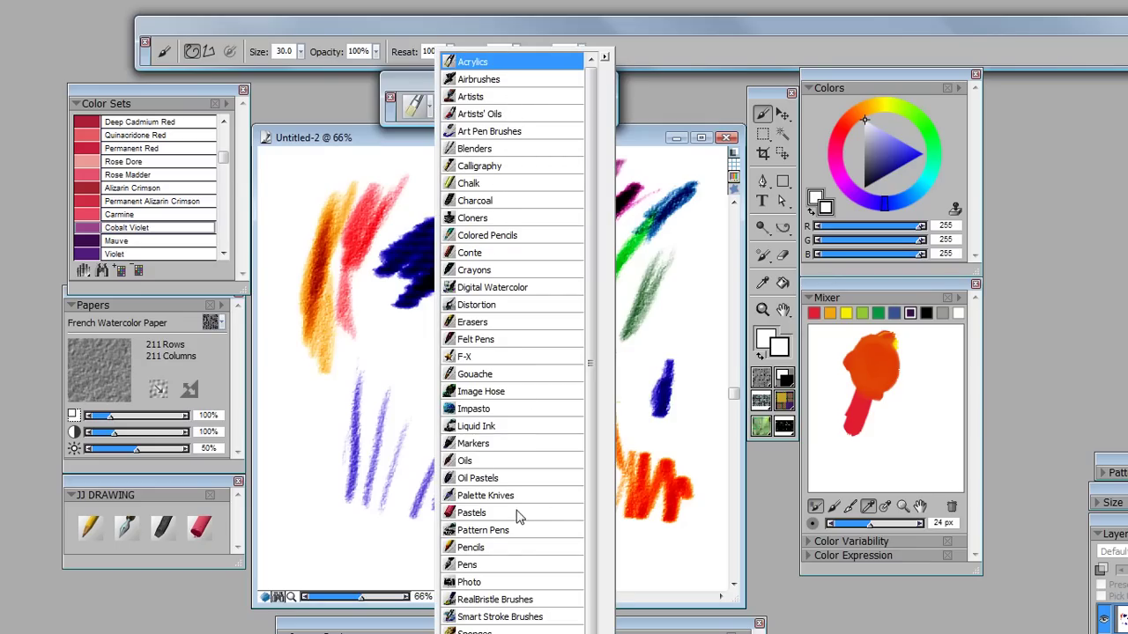
scroll(595, 186, down, 2)
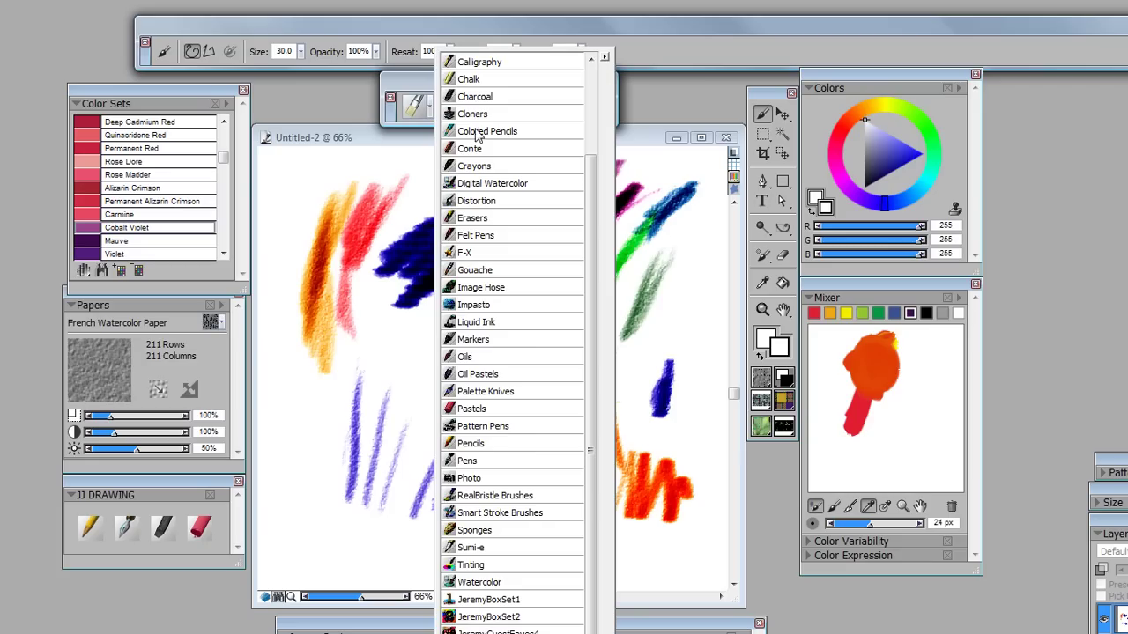
click(508, 98)
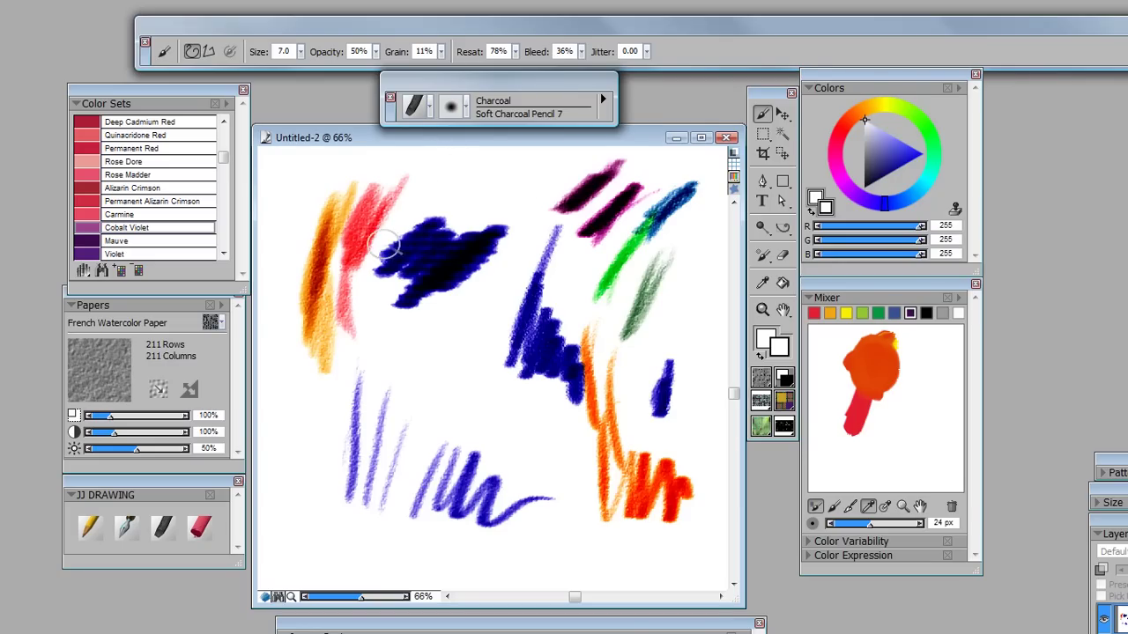
Paint light blue, navy and dark green charcoal strokes near the top of the canvas
click(905, 154)
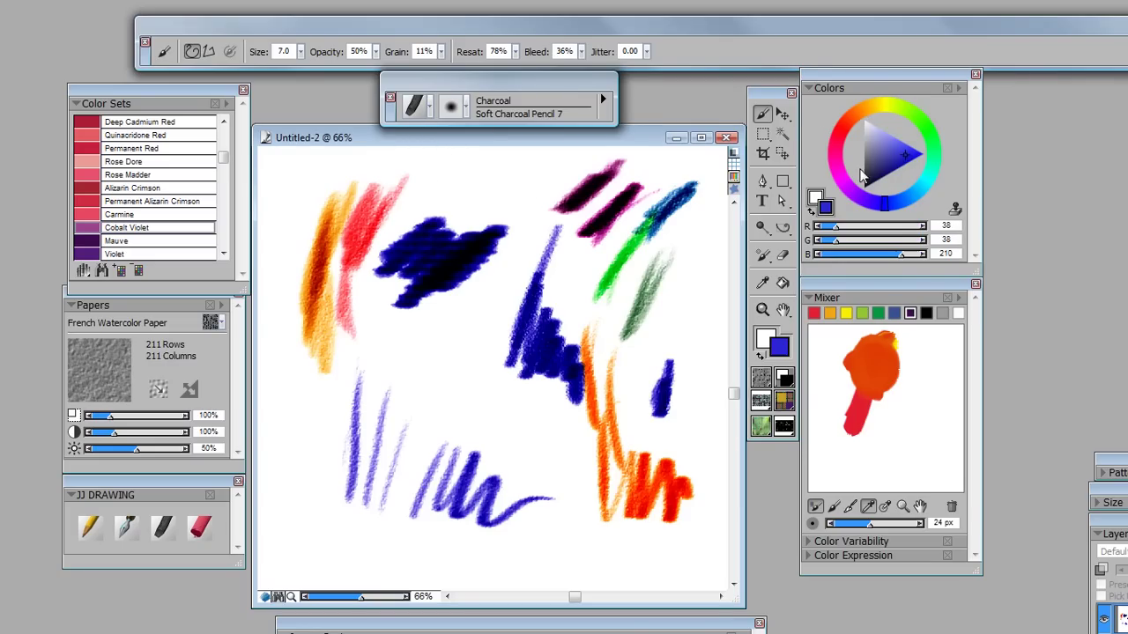
mouse_move(423, 212)
mouse_down()
mouse_move(488, 183)
mouse_move(508, 168)
mouse_move(466, 203)
mouse_move(519, 216)
mouse_up()
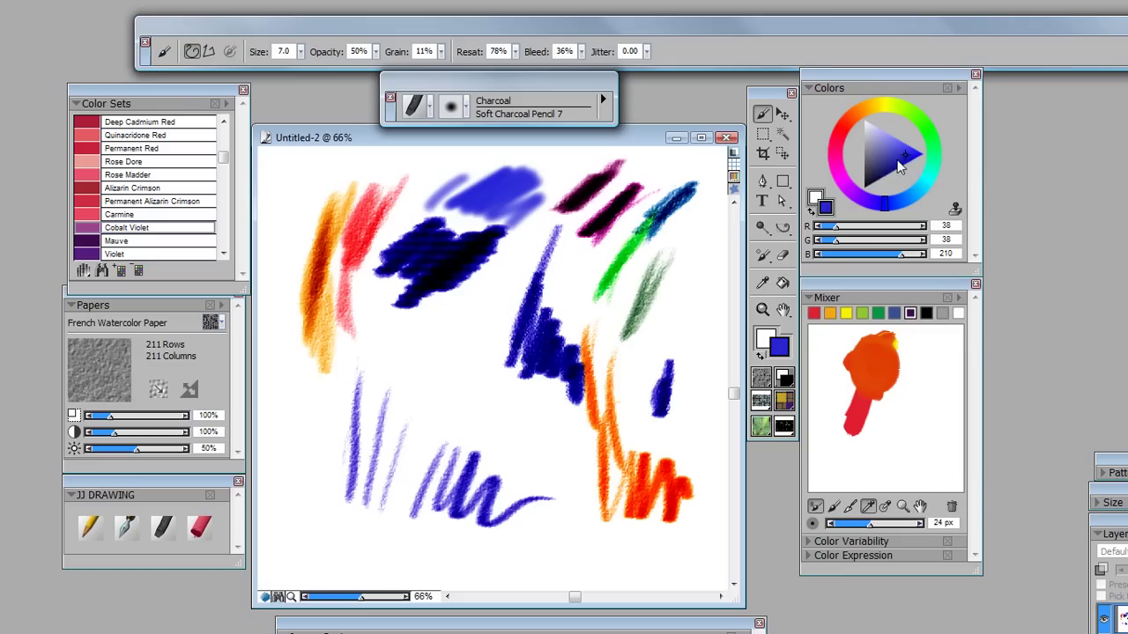
click(873, 183)
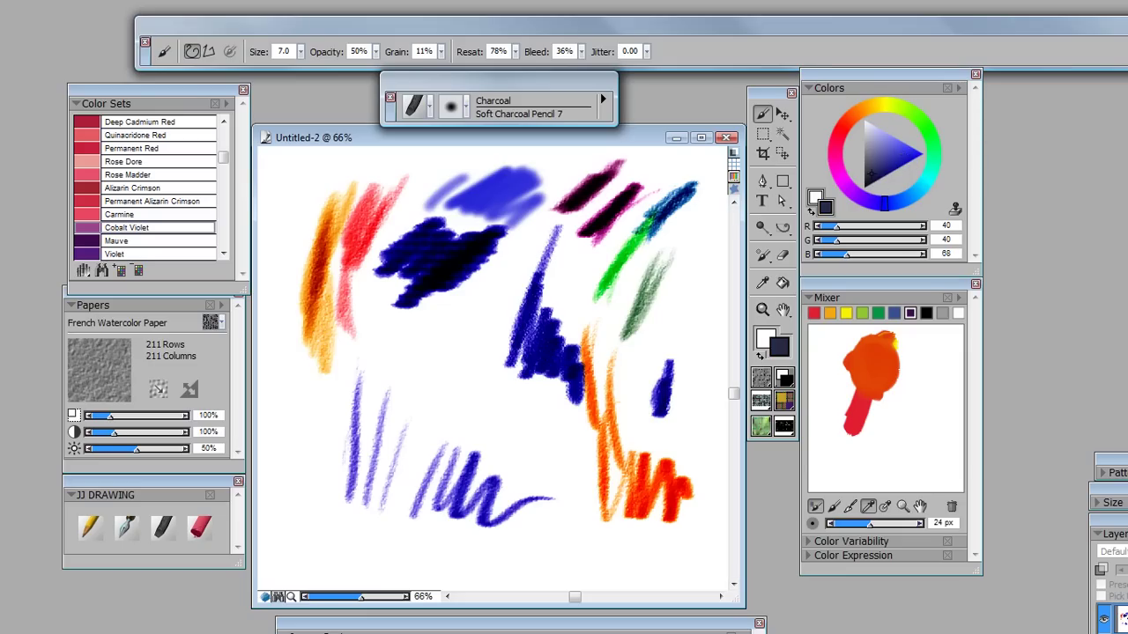
mouse_move(489, 237)
mouse_down()
mouse_move(542, 207)
mouse_move(524, 197)
mouse_move(493, 205)
mouse_move(467, 164)
mouse_move(430, 181)
mouse_up()
click(922, 126)
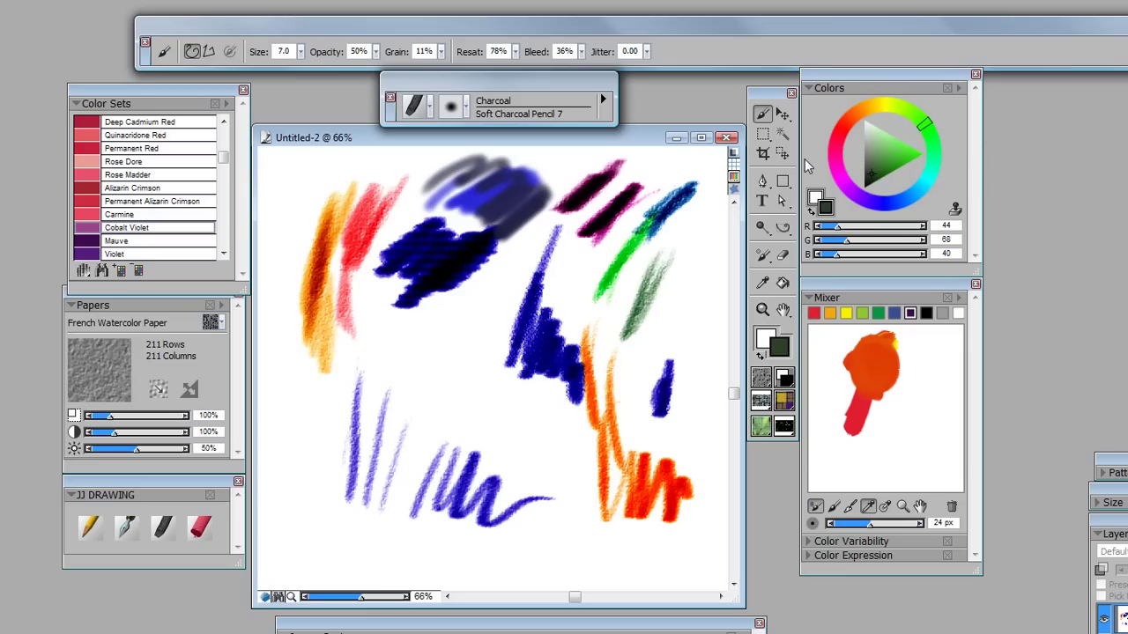
mouse_move(560, 192)
mouse_down()
mouse_move(494, 226)
mouse_move(530, 187)
mouse_move(433, 174)
mouse_up()
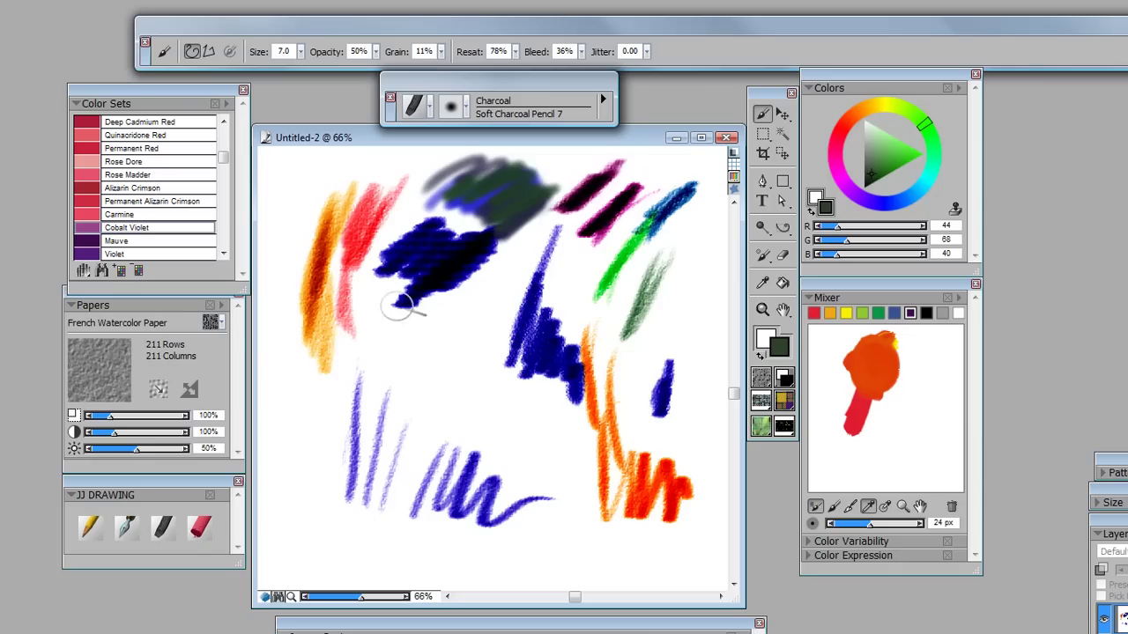
Switch to Rough Charcoal Paper and paint a dark green charcoal diagonal down the left middle
click(221, 325)
click(220, 325)
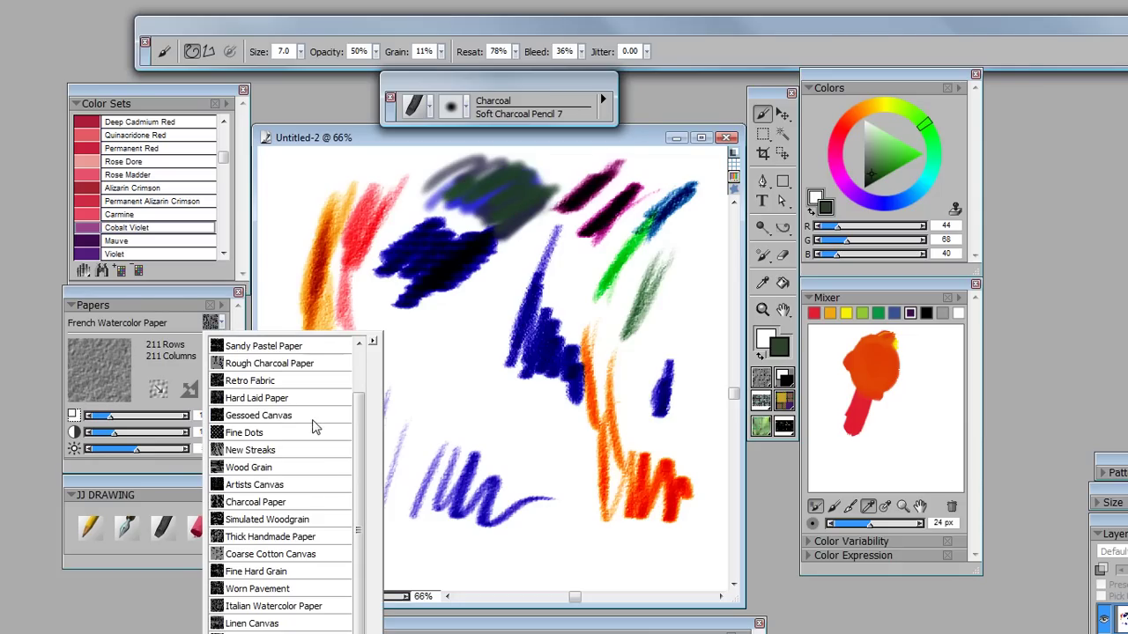
click(315, 365)
mouse_move(510, 289)
mouse_down()
mouse_move(491, 295)
mouse_move(447, 350)
mouse_move(430, 416)
mouse_up()
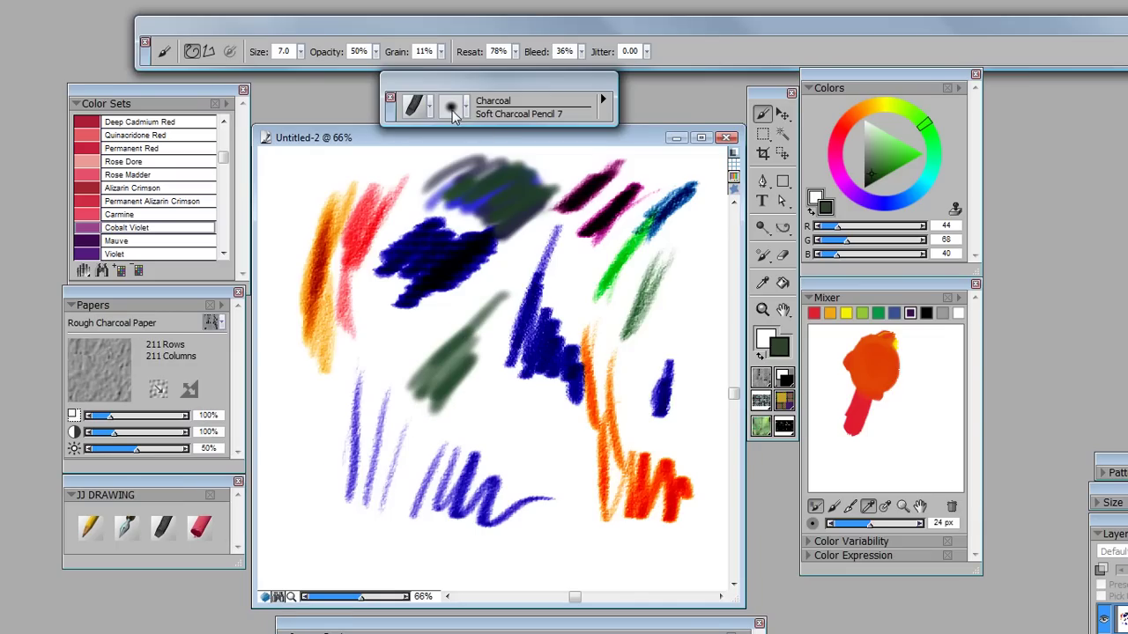
click(470, 114)
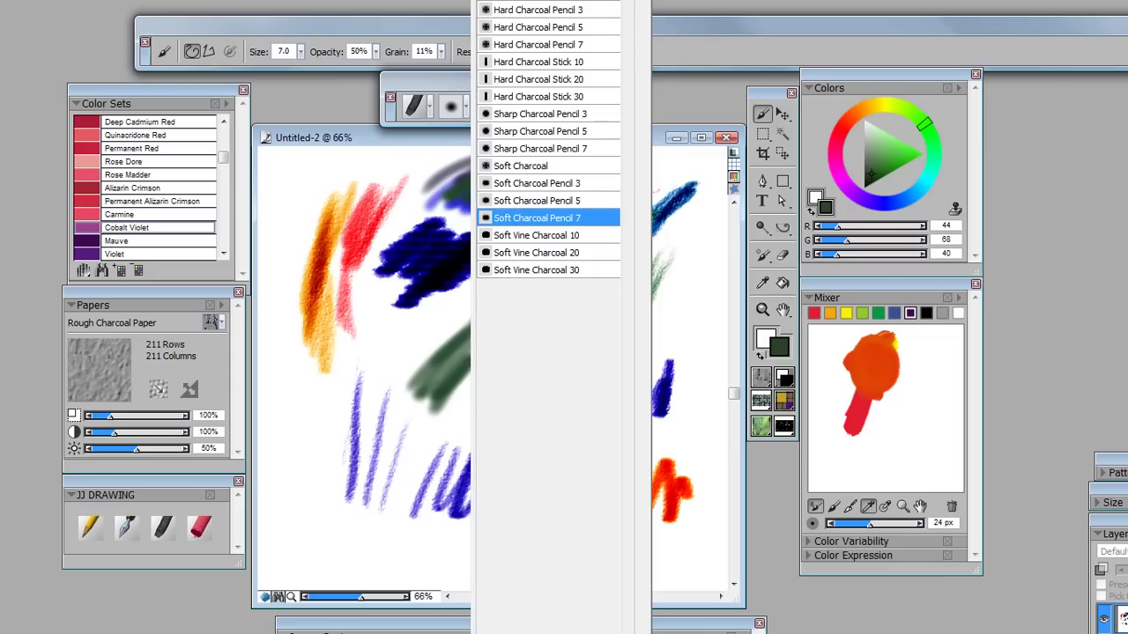
Pick the Hard Charcoal Pencil 7 variant and draw a dark green zigzag at the canvas's left-centre
click(564, 134)
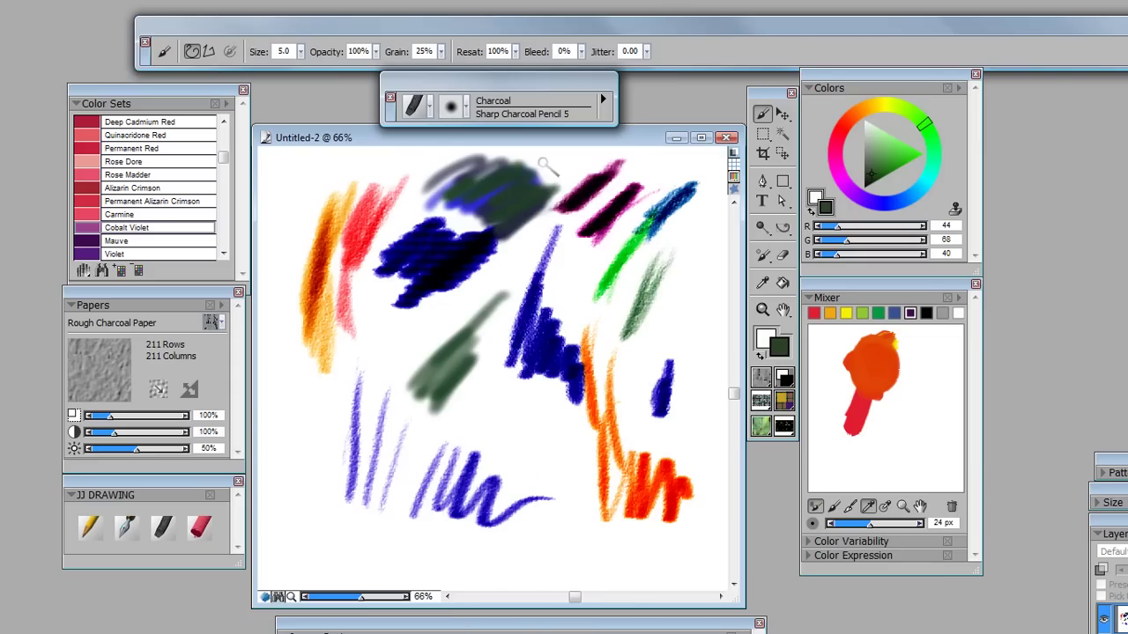
click(605, 102)
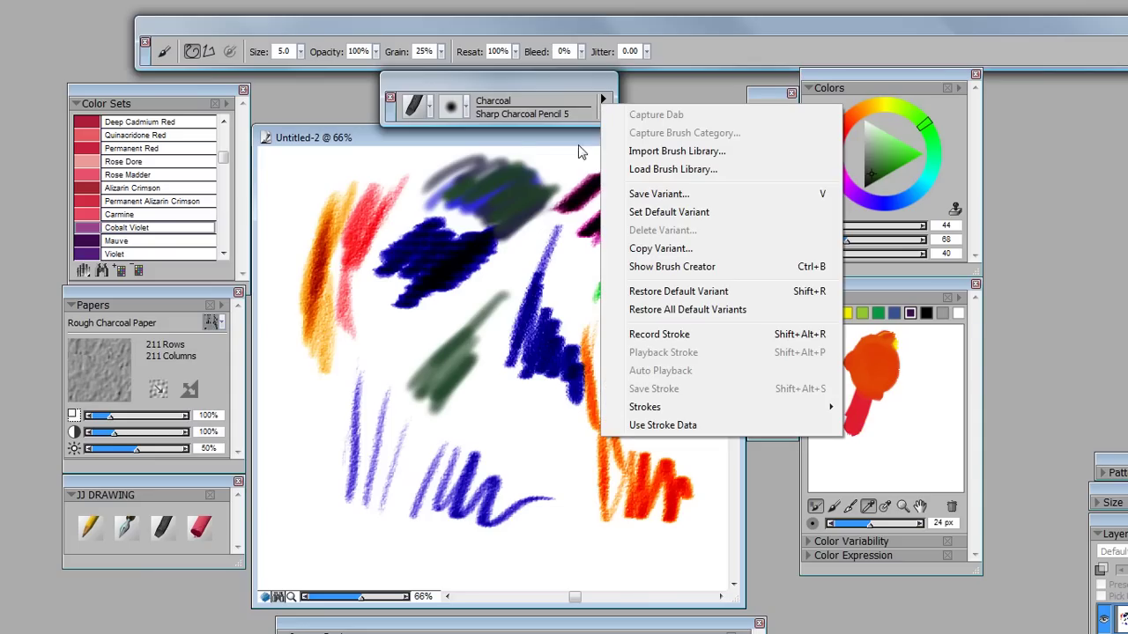
click(467, 107)
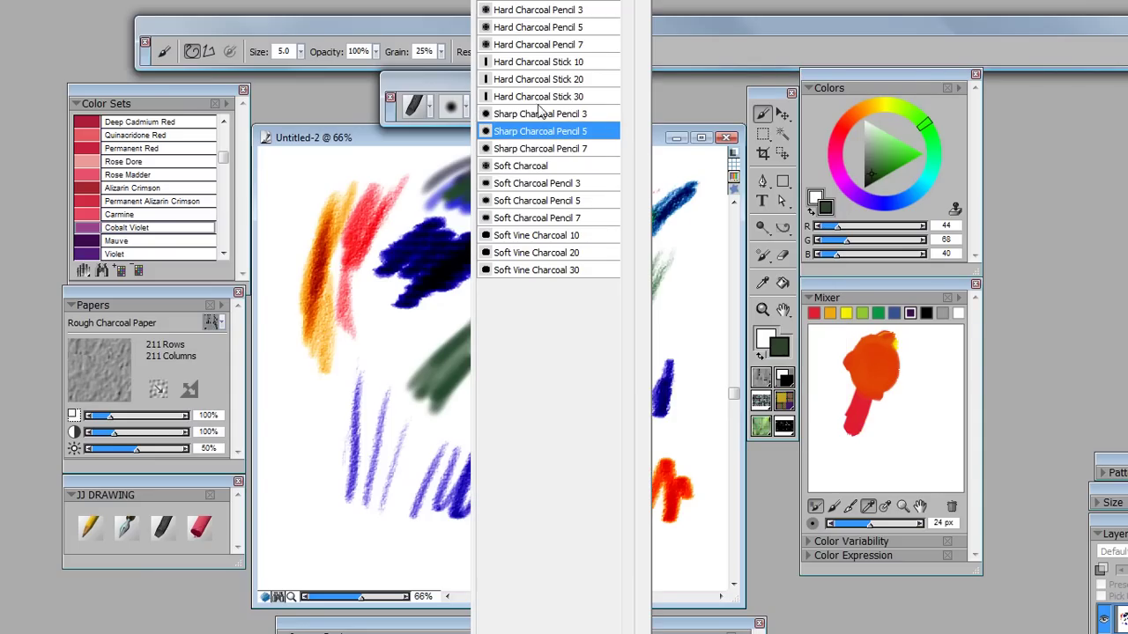
click(532, 45)
mouse_move(388, 331)
mouse_down()
mouse_move(363, 403)
mouse_move(458, 324)
mouse_move(429, 436)
mouse_up()
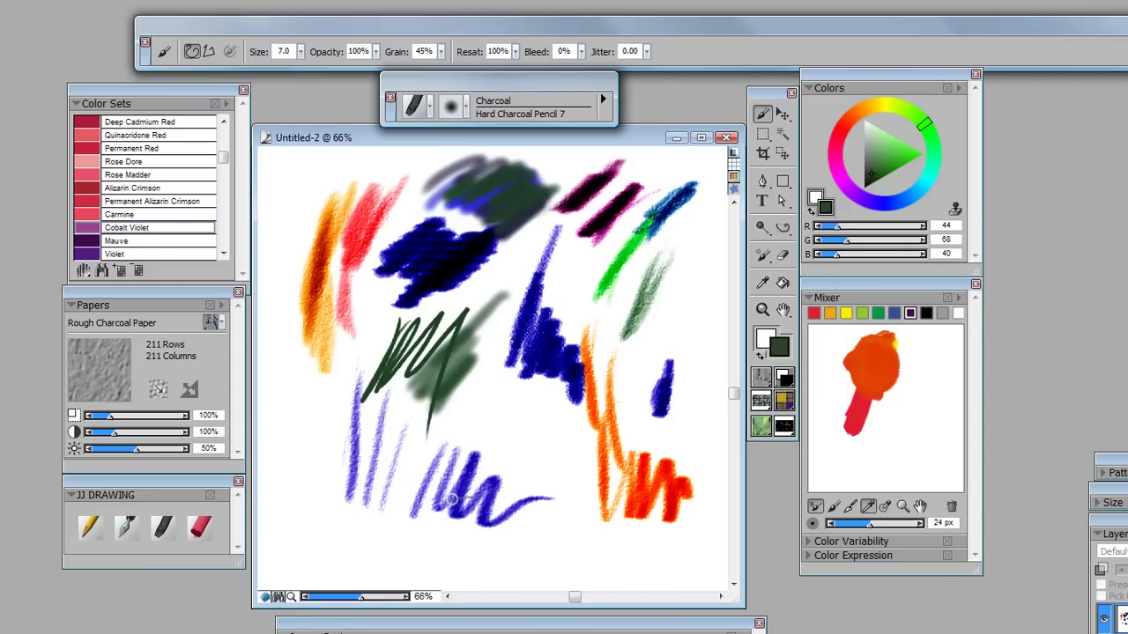